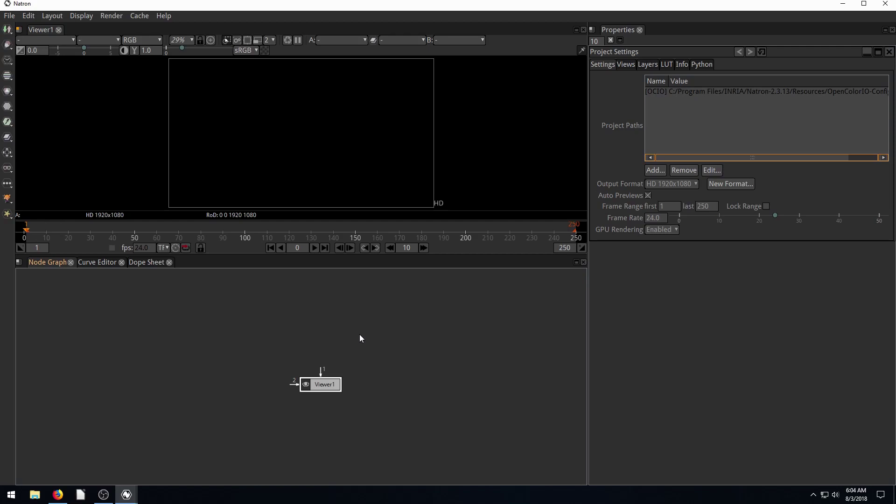
Step: Add a Shadertoy node above Viewer1 and play its animated colour grid, stopping at frame 183
{"action": "left_click", "coordinate": [7, 108]}
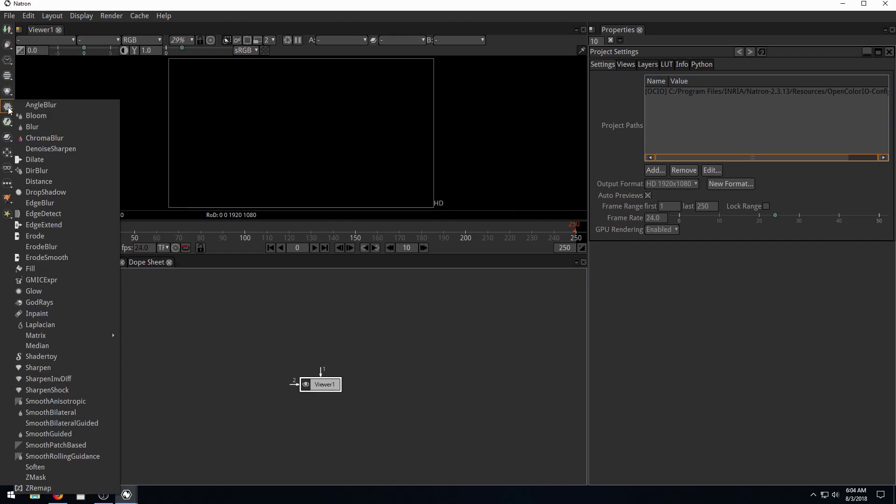
{"action": "left_click", "coordinate": [43, 356]}
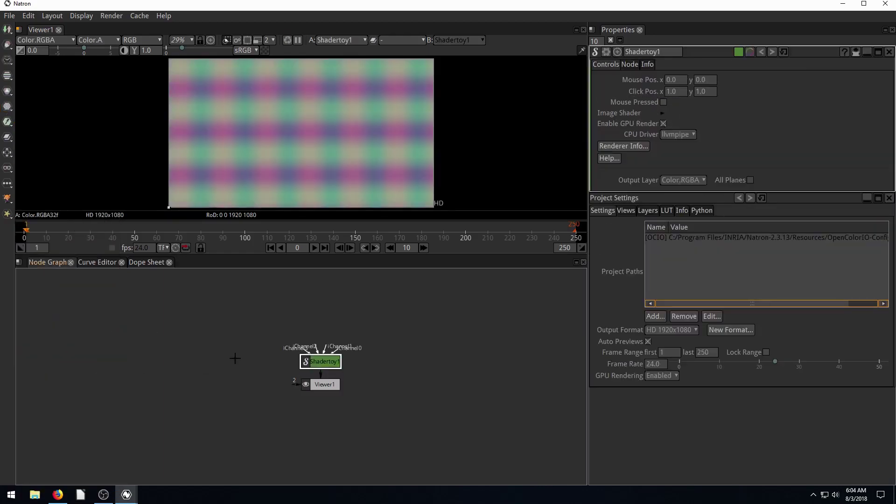
{"action": "left_click_drag", "start_coordinate": [311, 362], "coordinate": [238, 345]}
{"action": "left_click_drag", "start_coordinate": [324, 384], "coordinate": [345, 391]}
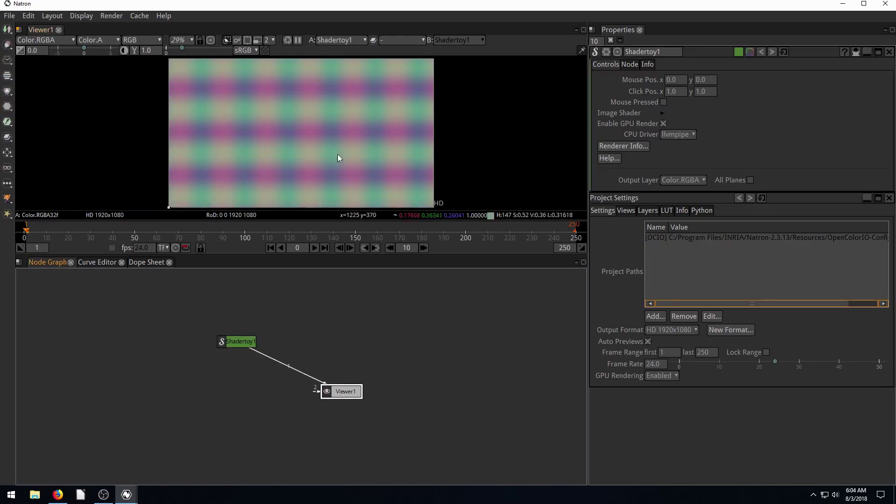
{"action": "left_click", "coordinate": [313, 248]}
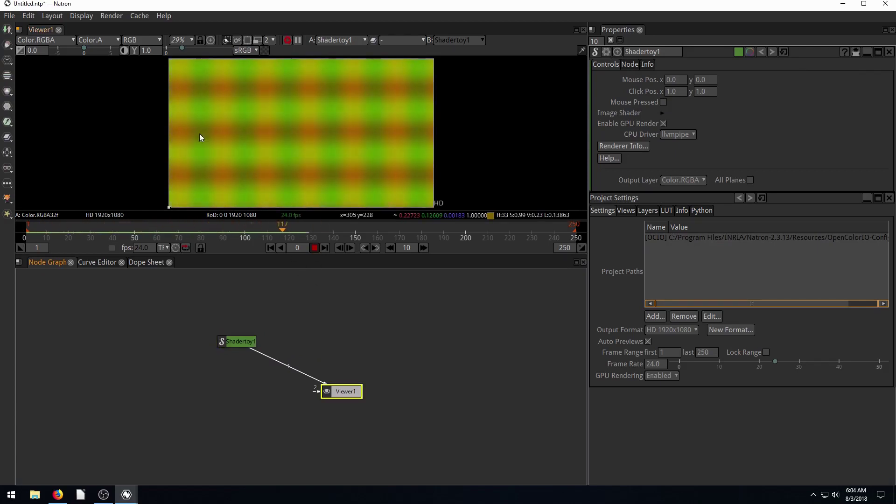
{"action": "left_click", "coordinate": [315, 247]}
Step: Select Shadertoy1, expand Image Shader and read the default source with its amplitude and size uniforms
{"action": "left_click", "coordinate": [231, 343]}
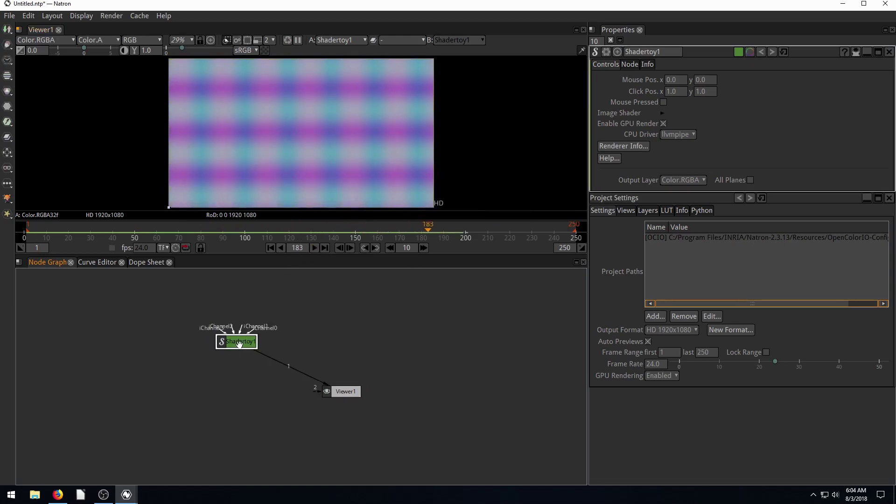
{"action": "left_click", "coordinate": [663, 113]}
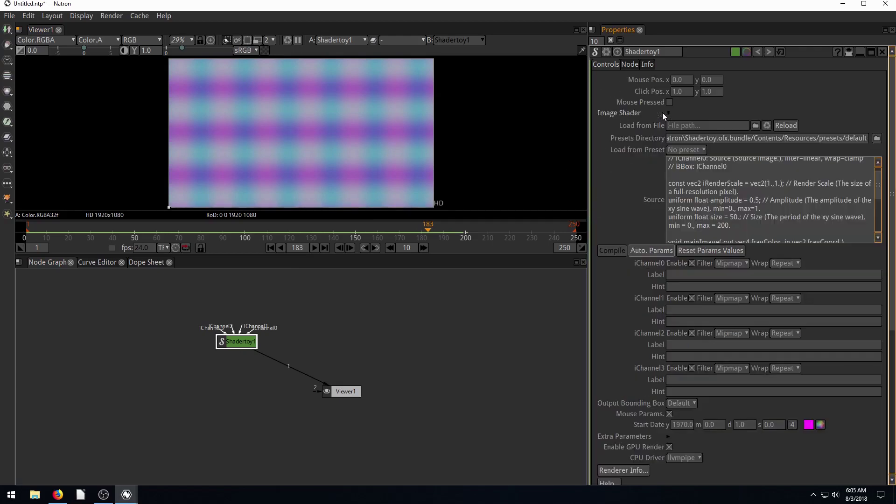
{"action": "scroll", "coordinate": [695, 310], "scroll_direction": "down", "scroll_amount": 3}
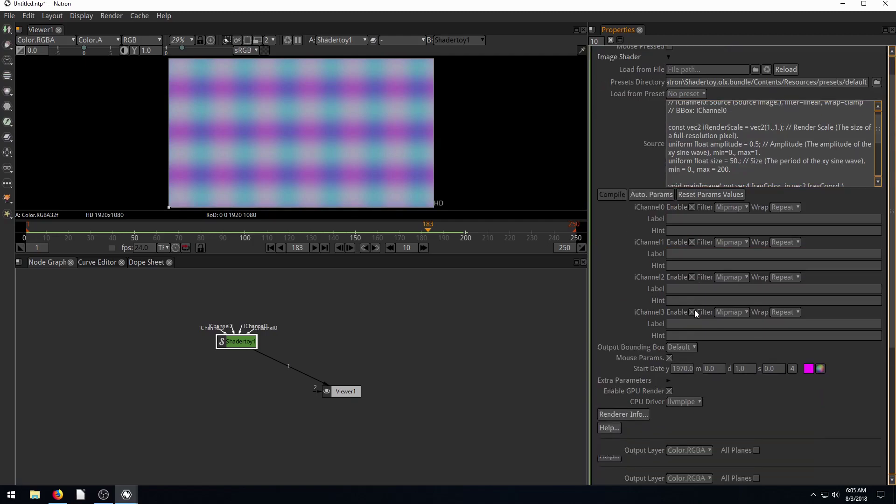
{"action": "scroll", "coordinate": [694, 310], "scroll_direction": "up", "scroll_amount": 3}
{"action": "left_click", "coordinate": [700, 202]}
{"action": "scroll", "coordinate": [676, 196], "scroll_direction": "up", "scroll_amount": 1}
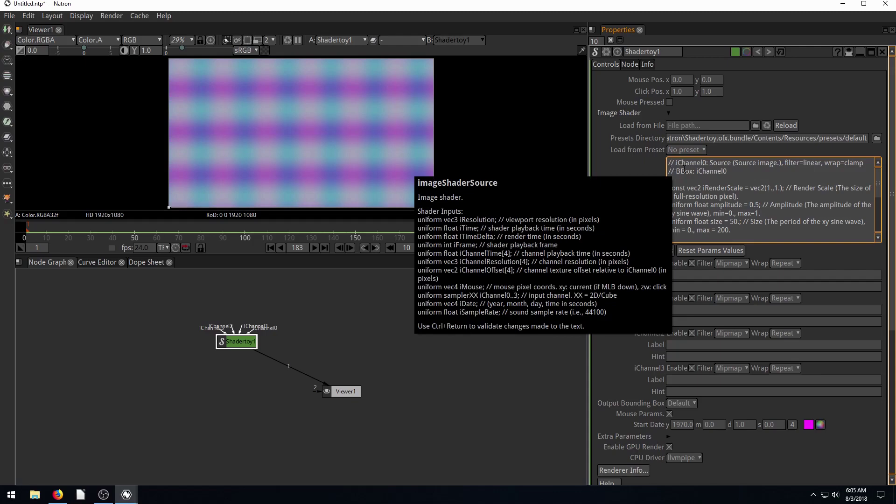
{"action": "scroll", "coordinate": [726, 213], "scroll_direction": "down", "scroll_amount": 5}
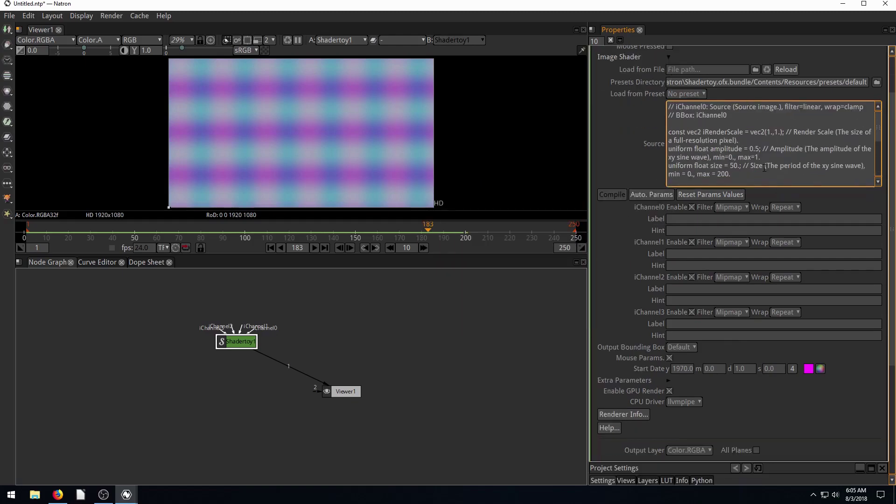
{"action": "scroll", "coordinate": [640, 154], "scroll_direction": "up", "scroll_amount": 5}
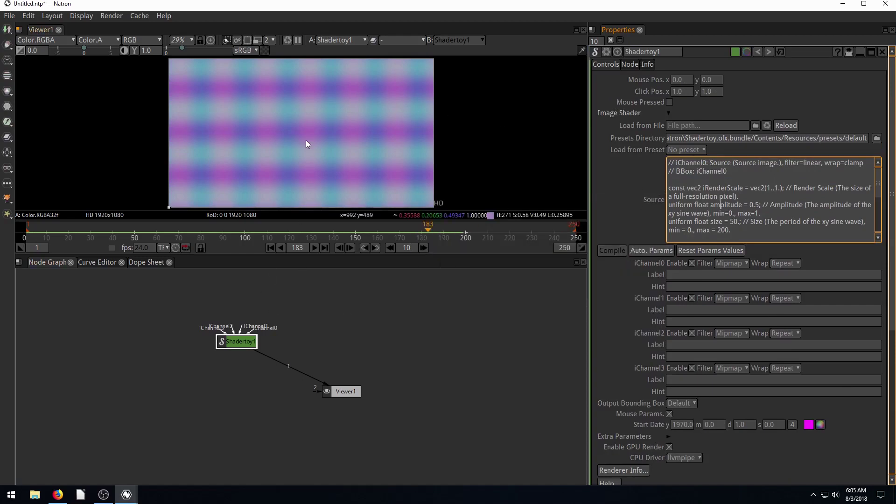
{"action": "left_click", "coordinate": [693, 150]}
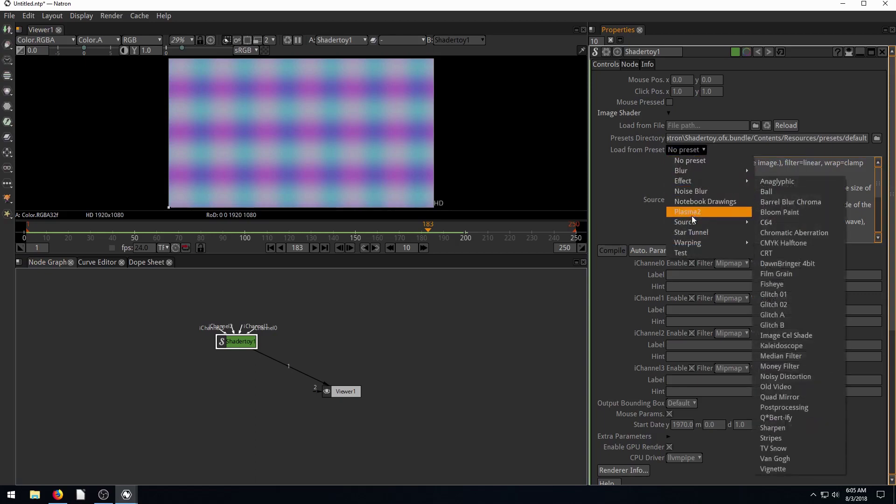
Step: Pick Source > Bubbles from Shadertoy1's Load from Preset menu after browsing the Blur and Effect submenus
{"action": "mouse_move", "coordinate": [684, 172]}
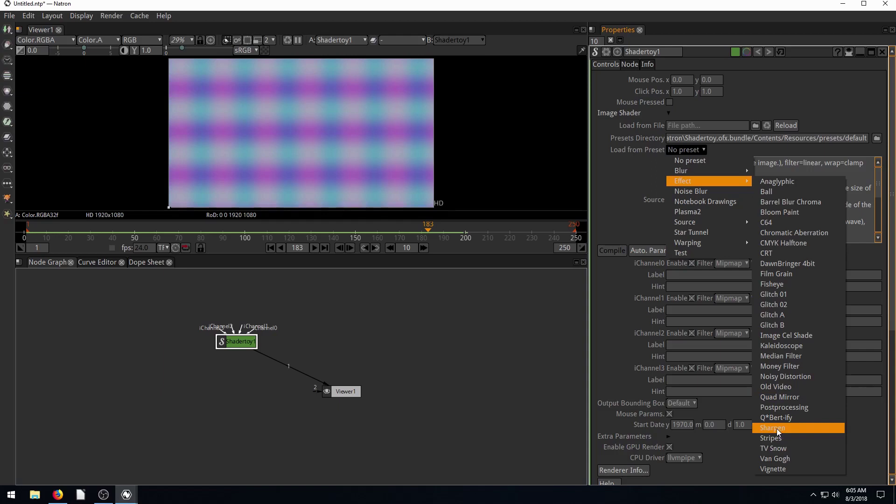
{"action": "mouse_move", "coordinate": [693, 222]}
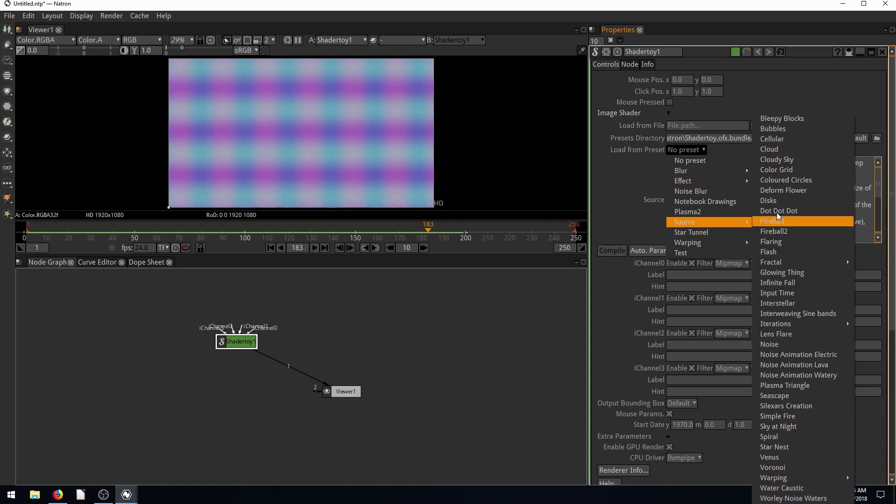
{"action": "left_click", "coordinate": [773, 130]}
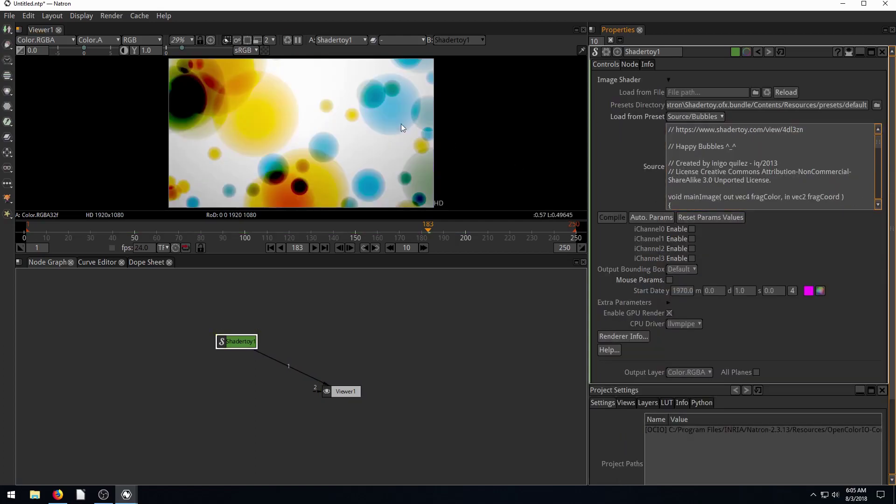
Step: Play the Bubbles animation, stop it at frame 65, and nudge Shadertoy1 and Viewer1
{"action": "left_click", "coordinate": [314, 247]}
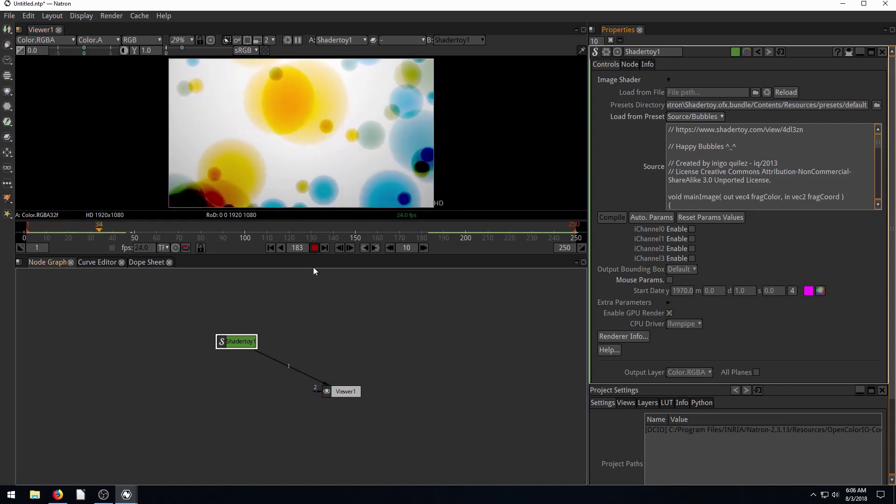
{"action": "left_click", "coordinate": [314, 248]}
{"action": "left_click_drag", "start_coordinate": [225, 336], "coordinate": [220, 318]}
{"action": "left_click_drag", "start_coordinate": [361, 395], "coordinate": [374, 399]}
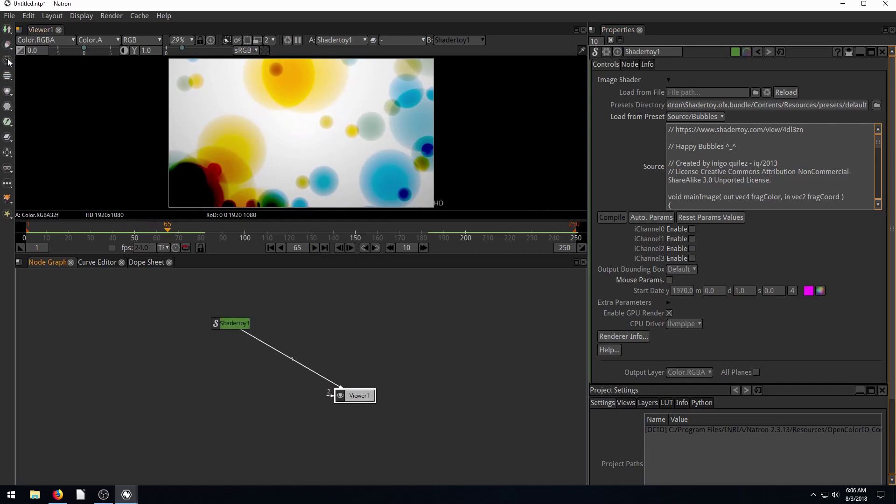
Step: Browse the toolbar node menus, then scroll through the Bubbles code looping over 40 bubbles
{"action": "left_click", "coordinate": [9, 78]}
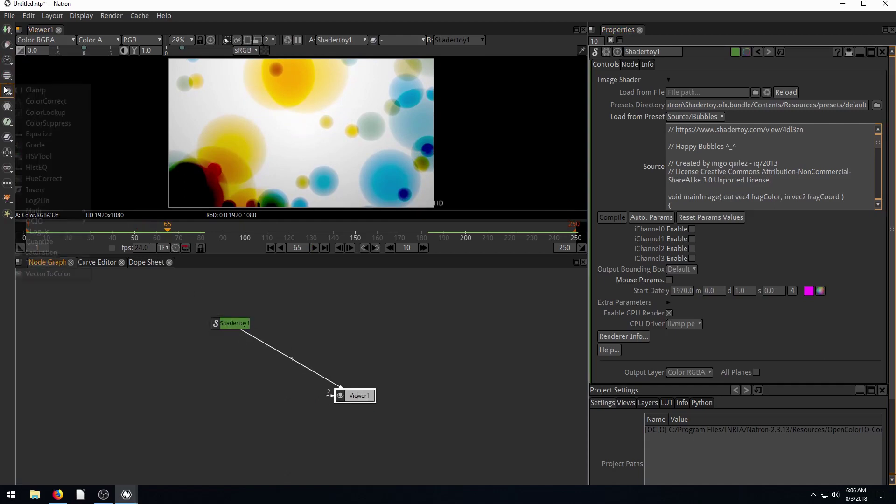
{"action": "mouse_move", "coordinate": [7, 91]}
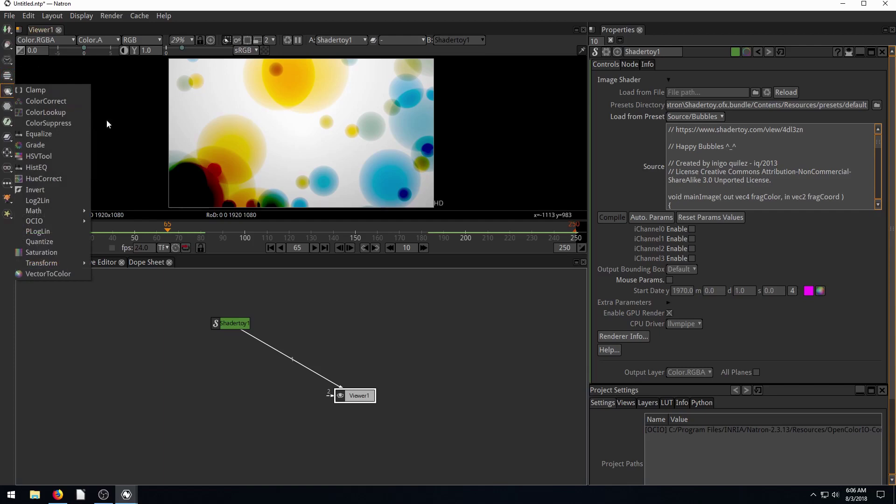
{"action": "mouse_move", "coordinate": [6, 108]}
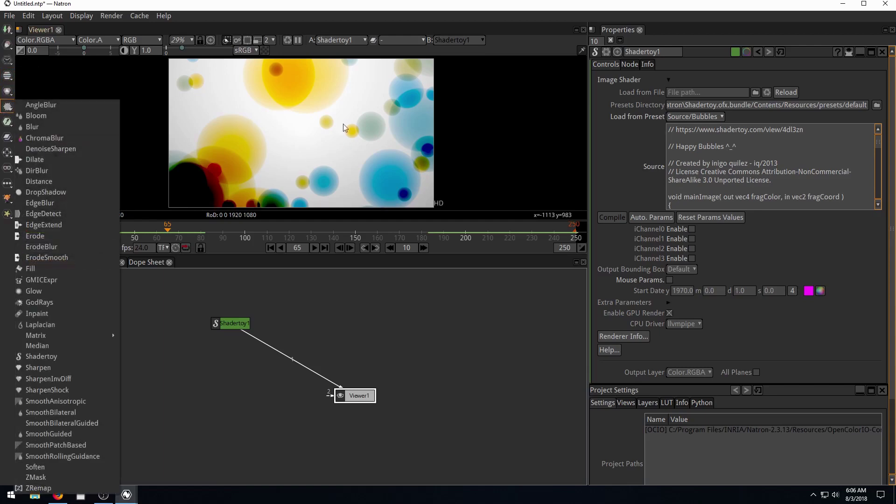
{"action": "left_click", "coordinate": [352, 321]}
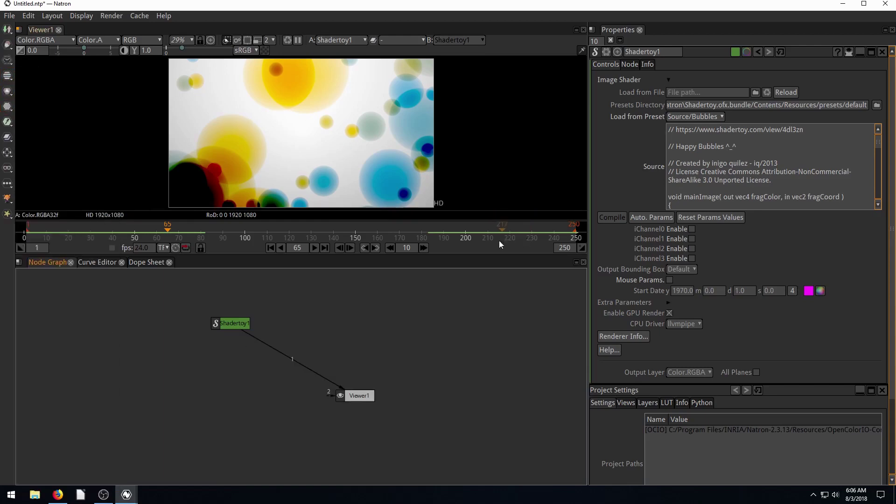
{"action": "left_click", "coordinate": [684, 197]}
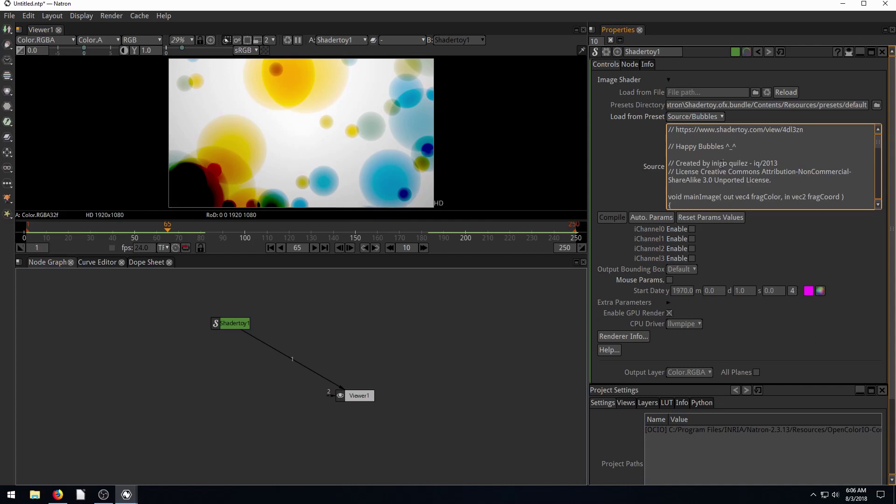
{"action": "scroll", "coordinate": [720, 171], "scroll_direction": "down", "scroll_amount": 5}
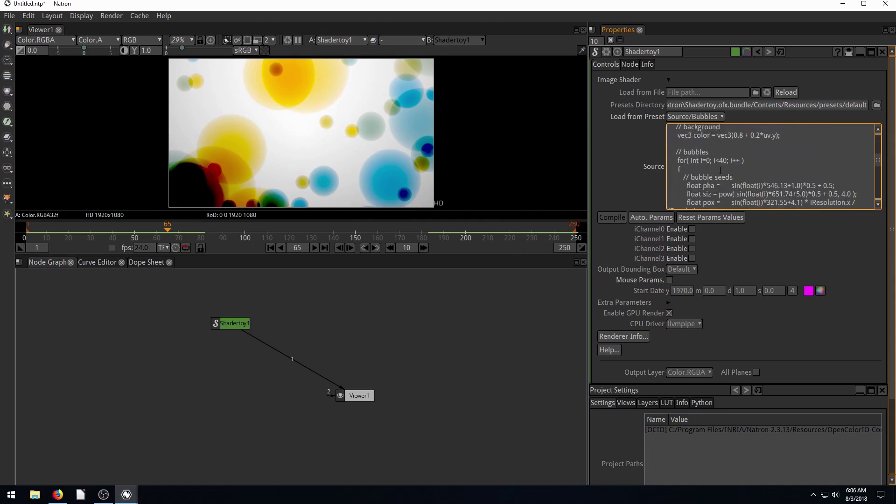
{"action": "scroll", "coordinate": [707, 165], "scroll_direction": "down", "scroll_amount": 1}
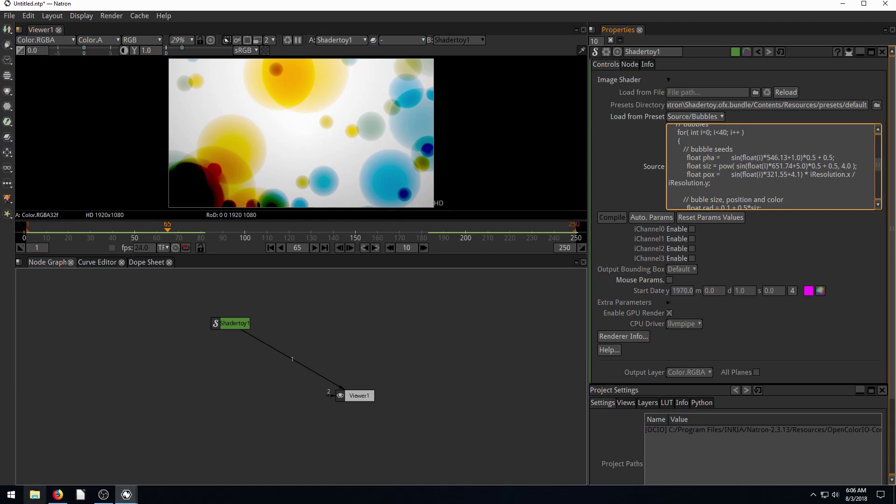
{"action": "left_click", "coordinate": [48, 498]}
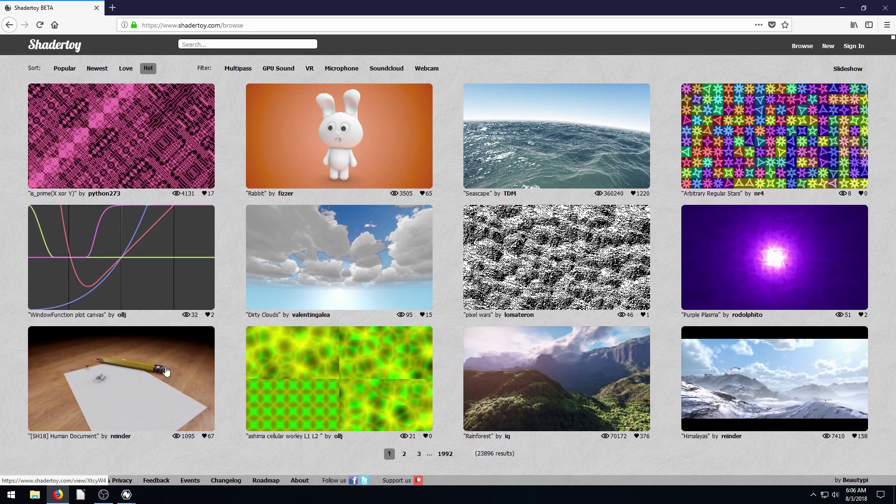
Step: Back in Natron, load the Source > Cloudy Sky preset into Shadertoy1
{"action": "left_click", "coordinate": [842, 8]}
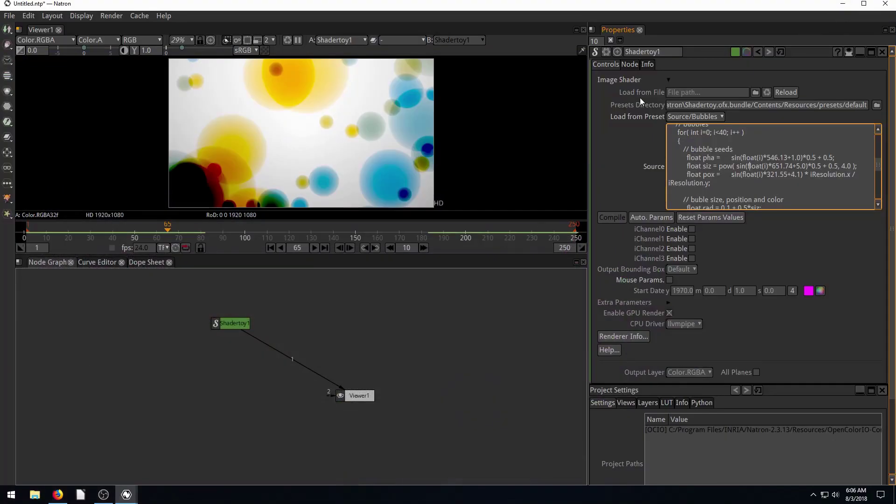
{"action": "left_click", "coordinate": [684, 117]}
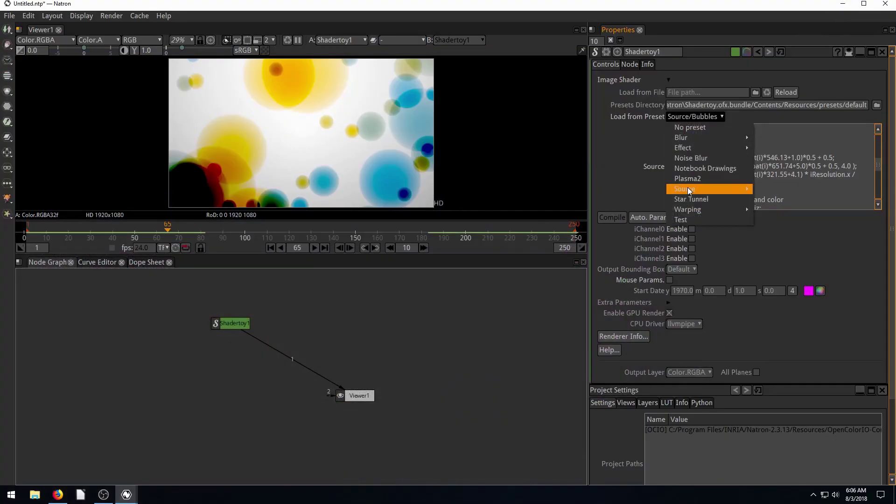
{"action": "mouse_move", "coordinate": [687, 187]}
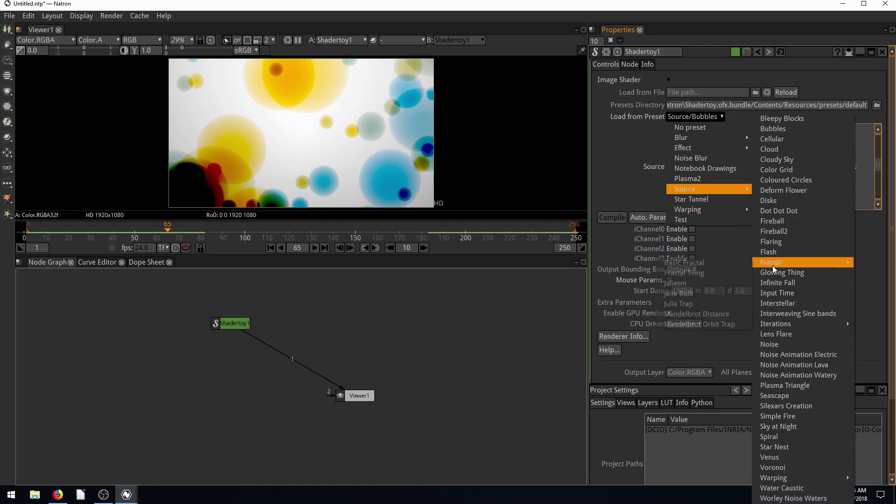
{"action": "left_click", "coordinate": [776, 160]}
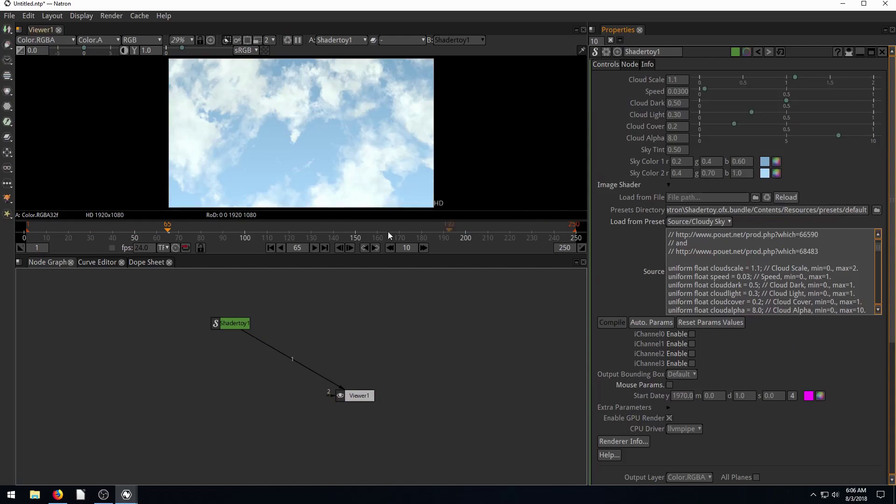
Step: Preview the cloud animation to frame 185, then enlarge and zoom the viewer area
{"action": "left_click", "coordinate": [313, 248]}
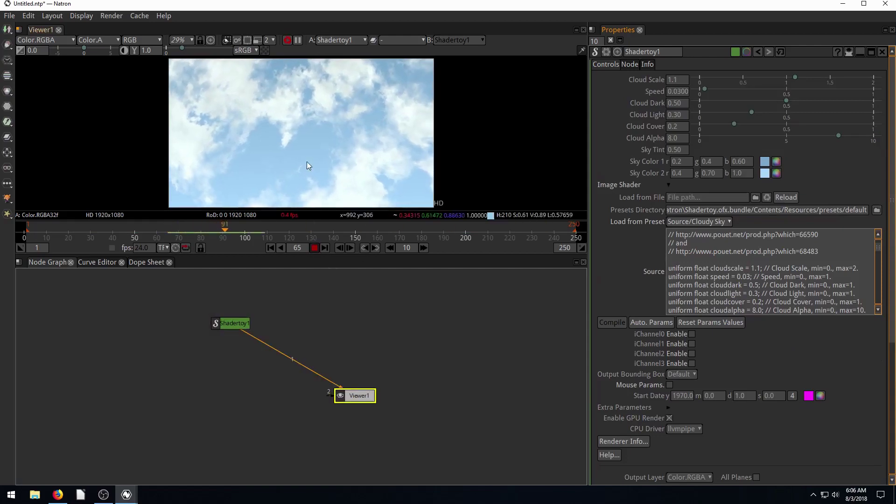
{"action": "scroll", "coordinate": [313, 158], "scroll_direction": "up", "scroll_amount": 5}
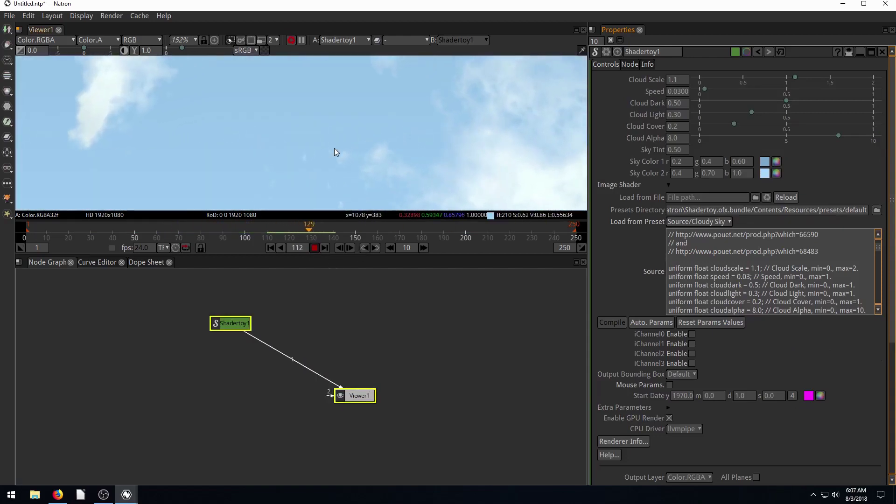
{"action": "scroll", "coordinate": [335, 149], "scroll_direction": "down", "scroll_amount": 8}
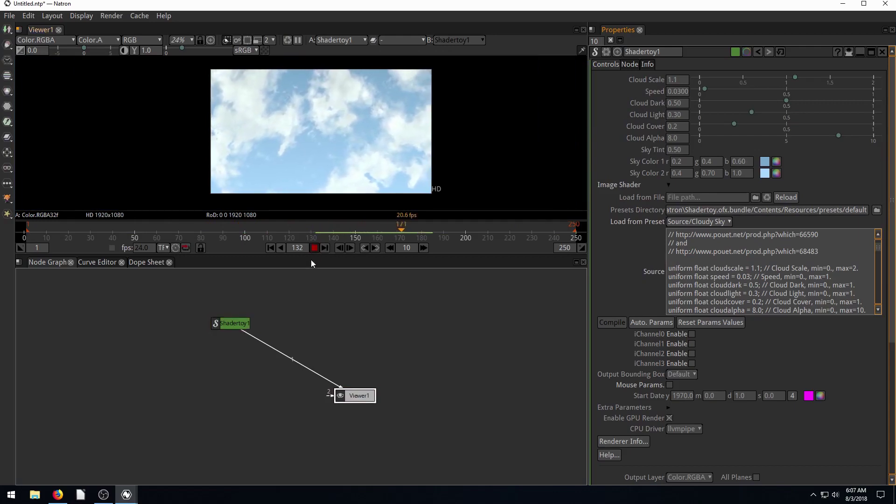
{"action": "left_click", "coordinate": [313, 248]}
{"action": "left_click_drag", "start_coordinate": [316, 256], "coordinate": [316, 323]}
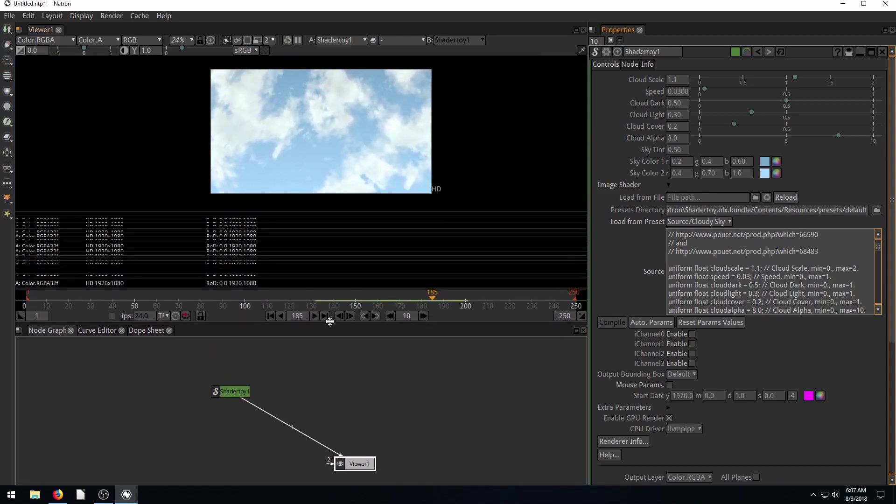
{"action": "scroll", "coordinate": [355, 158], "scroll_direction": "up", "scroll_amount": 4}
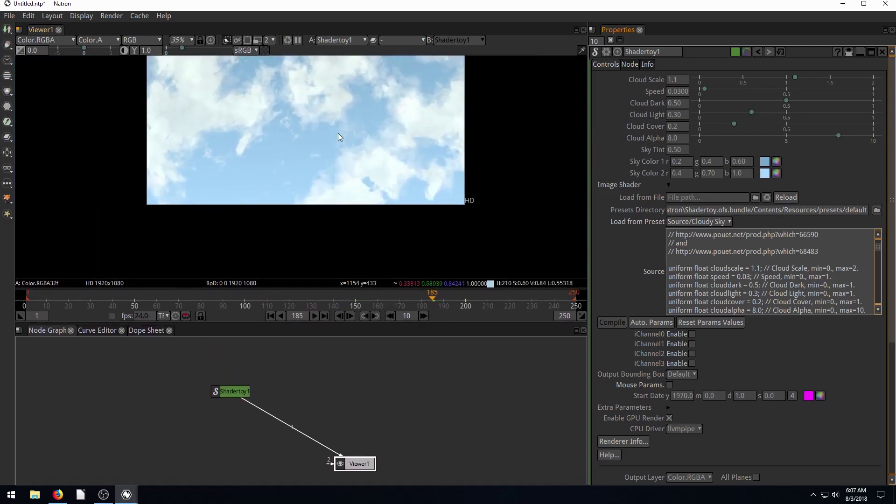
{"action": "left_click", "coordinate": [699, 223]}
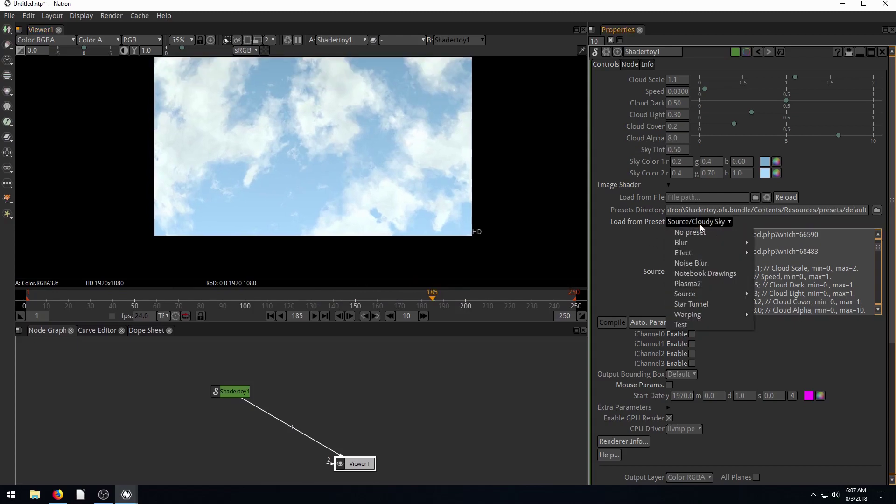
Step: Load the Source > Input Time preset and preview the clock face, stopping at frame 20
{"action": "mouse_move", "coordinate": [687, 293]}
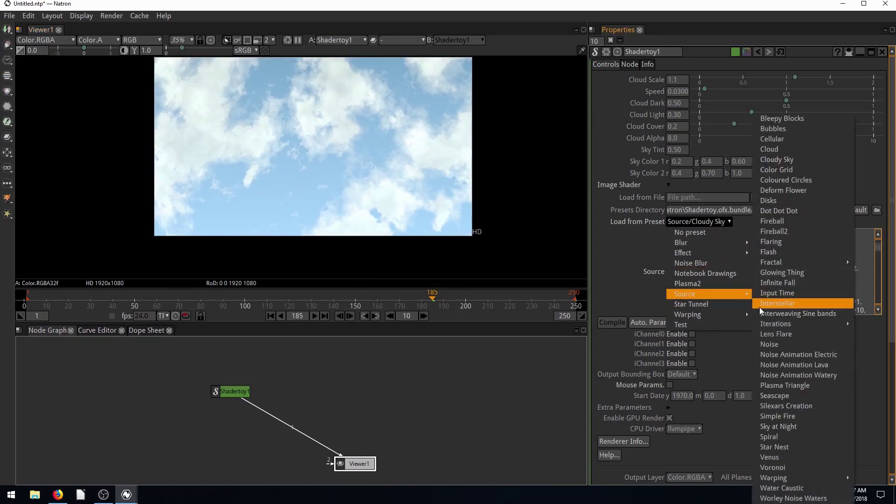
{"action": "left_click", "coordinate": [775, 294]}
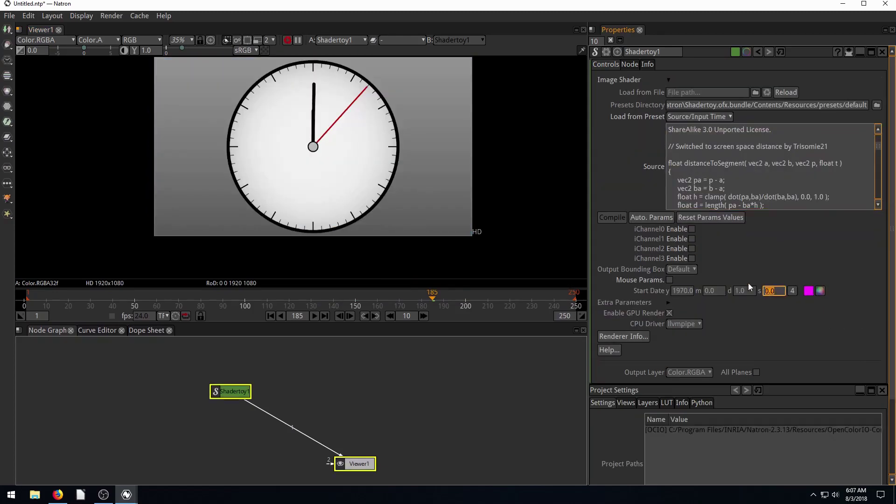
{"action": "left_click", "coordinate": [313, 316]}
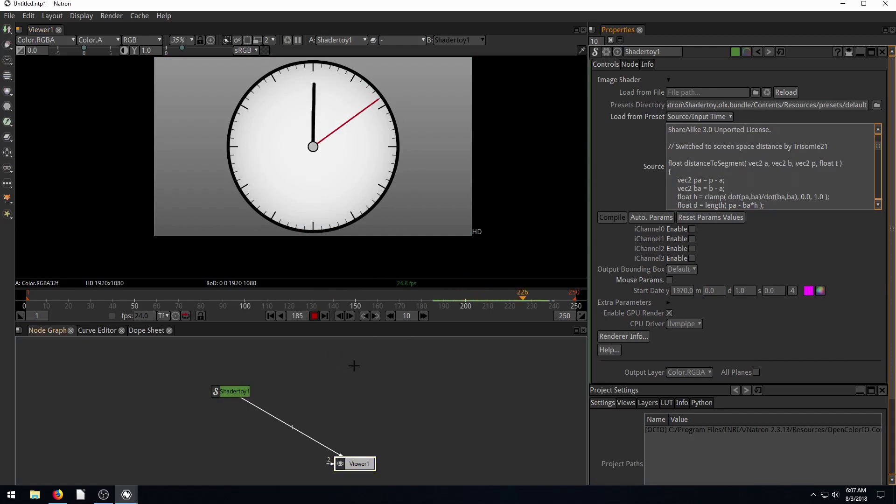
{"action": "left_click", "coordinate": [314, 316]}
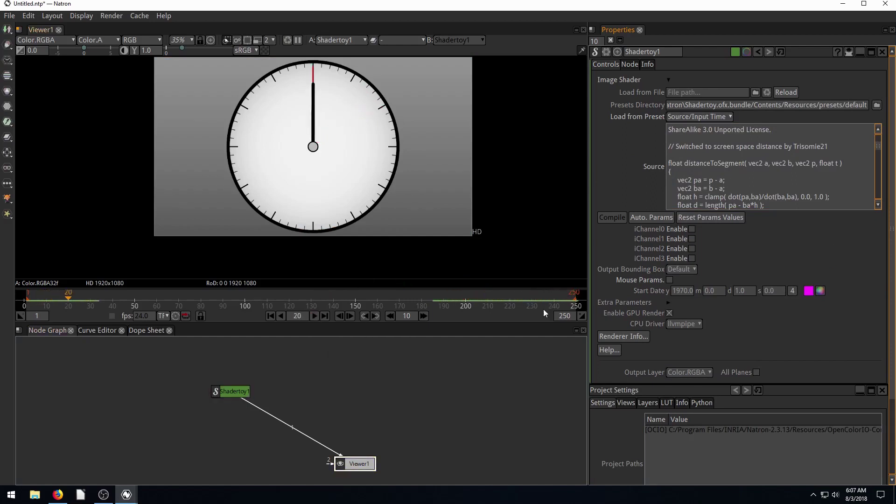
Step: Load the Source > Fireball preset and preview it, pausing at frame 117 and stopping at 142
{"action": "left_click", "coordinate": [698, 116]}
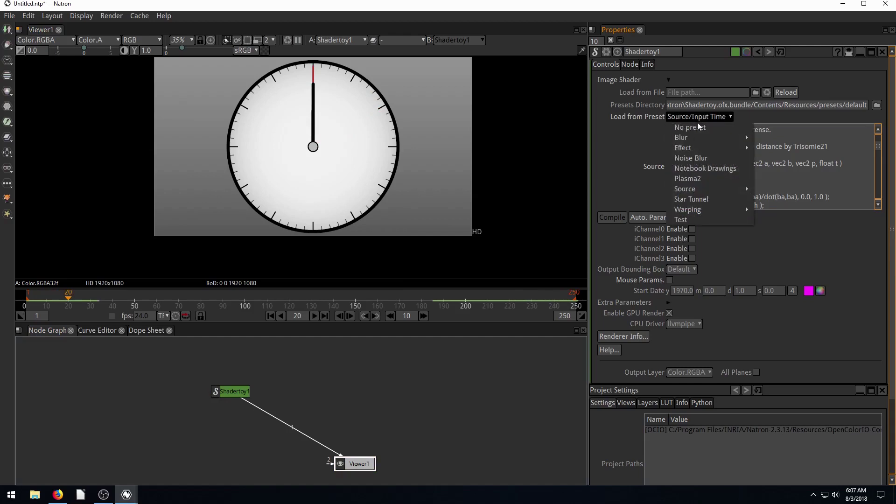
{"action": "left_click", "coordinate": [772, 222]}
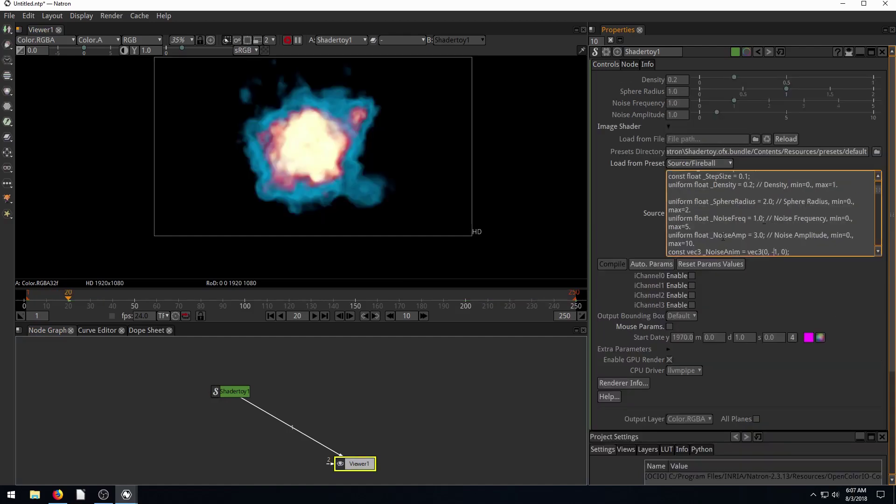
{"action": "left_click", "coordinate": [313, 315]}
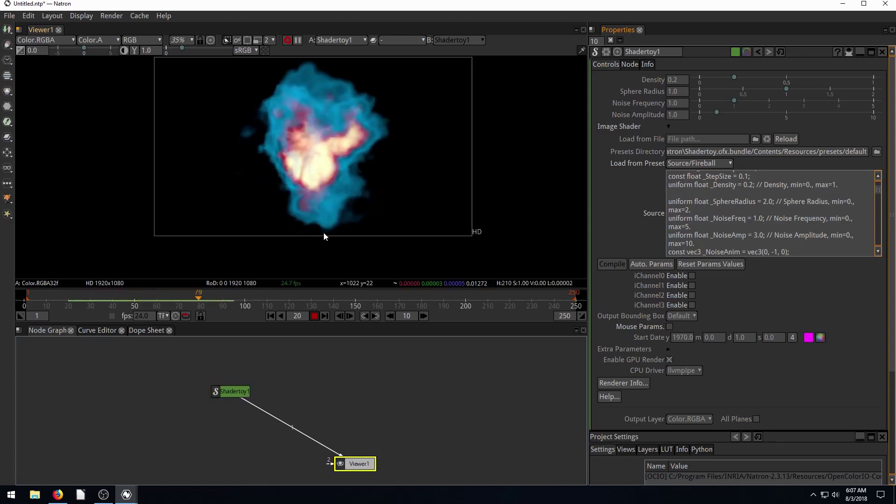
{"action": "left_click", "coordinate": [316, 316]}
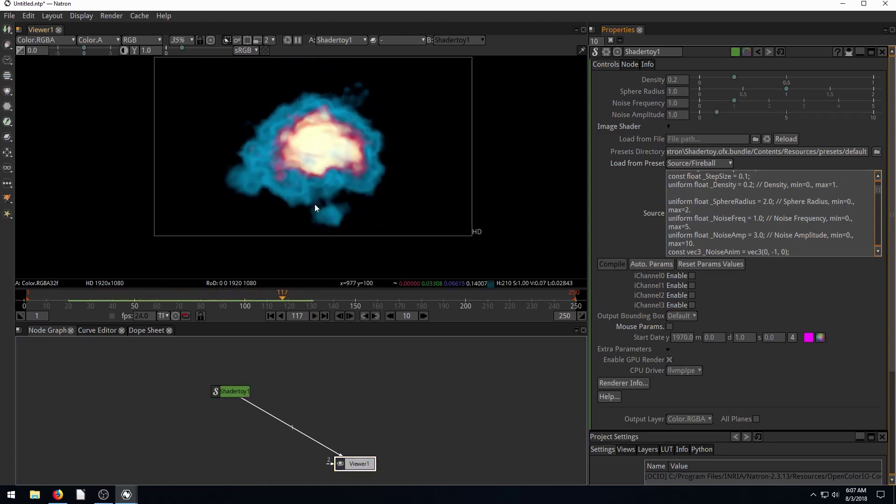
{"action": "left_click", "coordinate": [314, 316]}
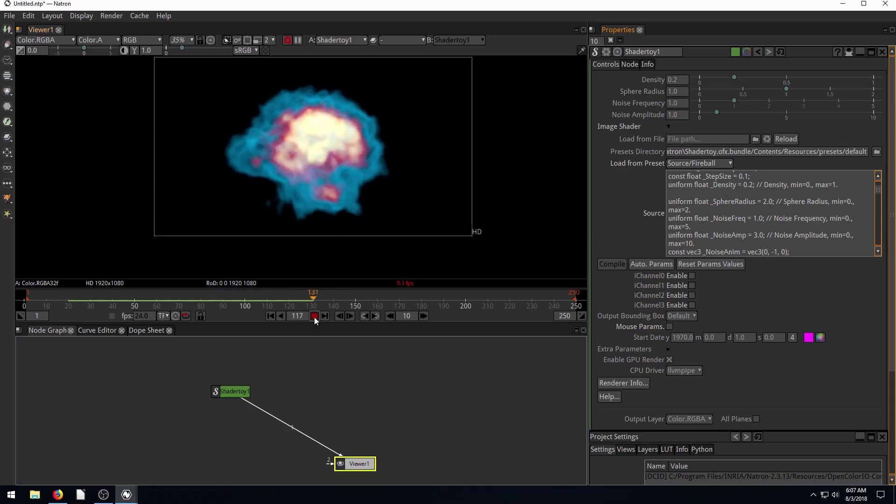
{"action": "left_click", "coordinate": [314, 316]}
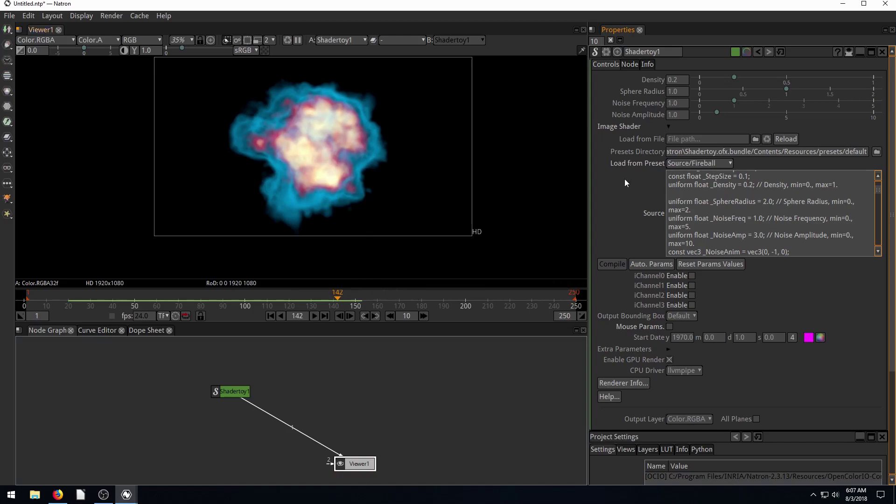
{"action": "left_click", "coordinate": [772, 252]}
Step: Drag Density up and Noise Frequency down to 0.39, replaying the fireball after each change
{"action": "left_click_drag", "start_coordinate": [734, 77], "coordinate": [832, 89]}
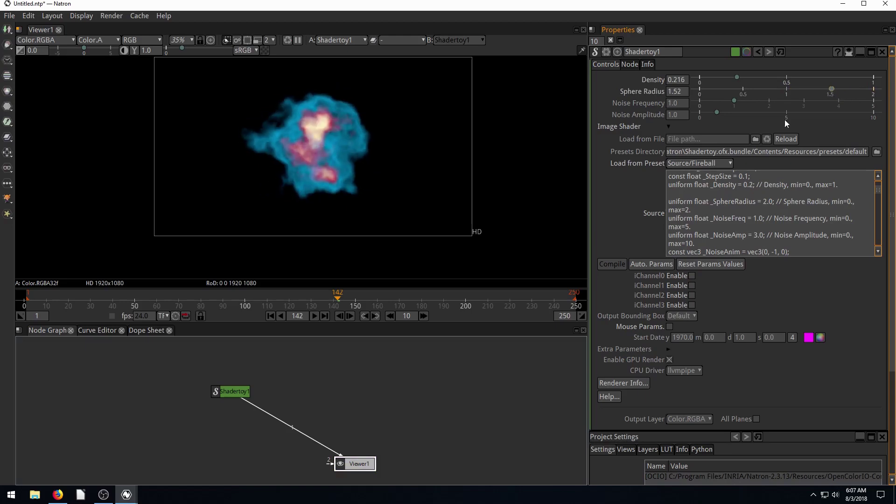
{"action": "left_click", "coordinate": [315, 316]}
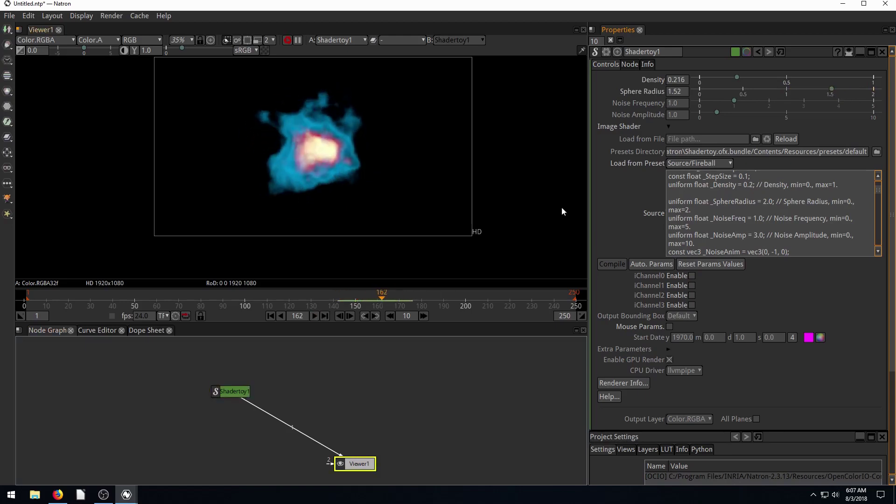
{"action": "left_click_drag", "start_coordinate": [733, 100], "coordinate": [713, 101]}
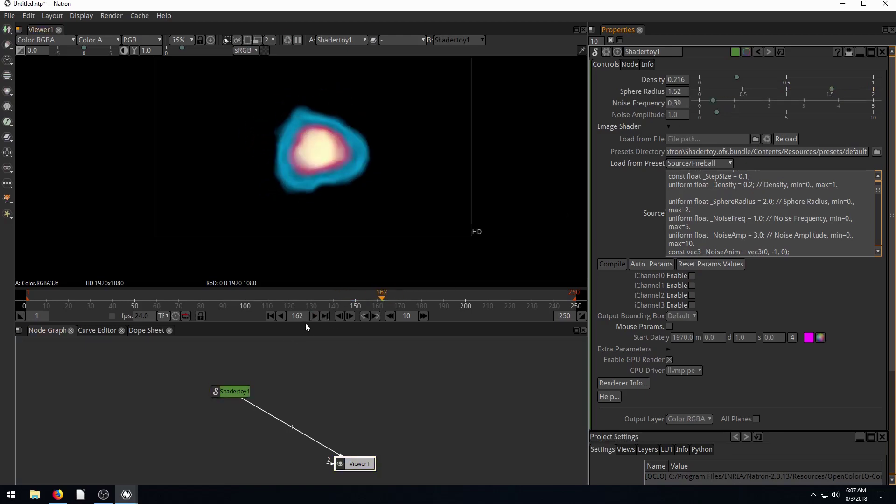
{"action": "left_click", "coordinate": [315, 316]}
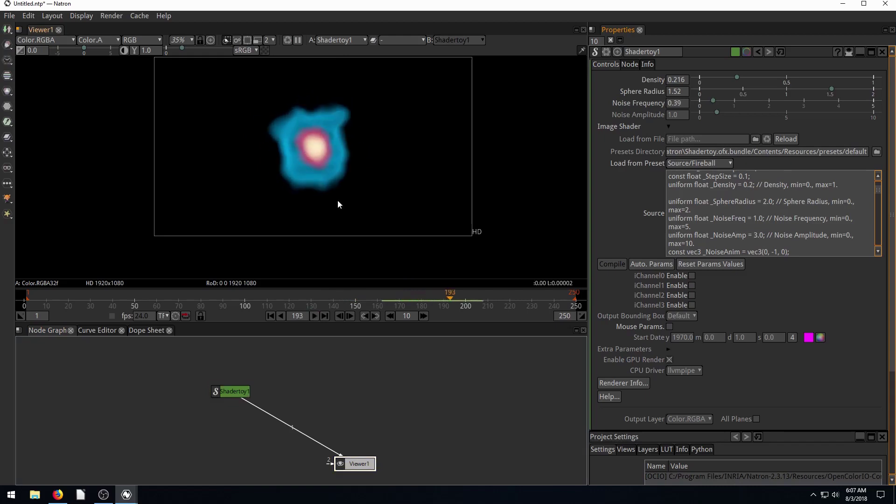
Step: Load the Source > Glowing Thing preset and preview its pink radial glow, stopping at frame 16
{"action": "left_click", "coordinate": [686, 163]}
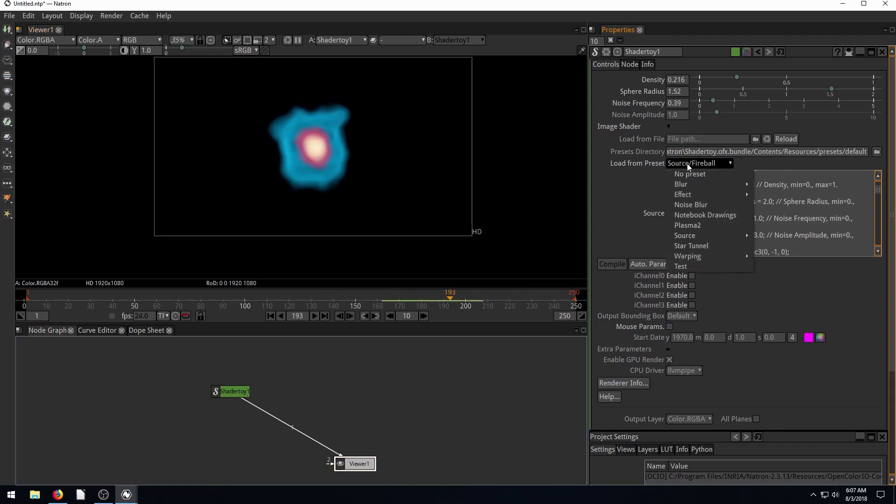
{"action": "mouse_move", "coordinate": [688, 235]}
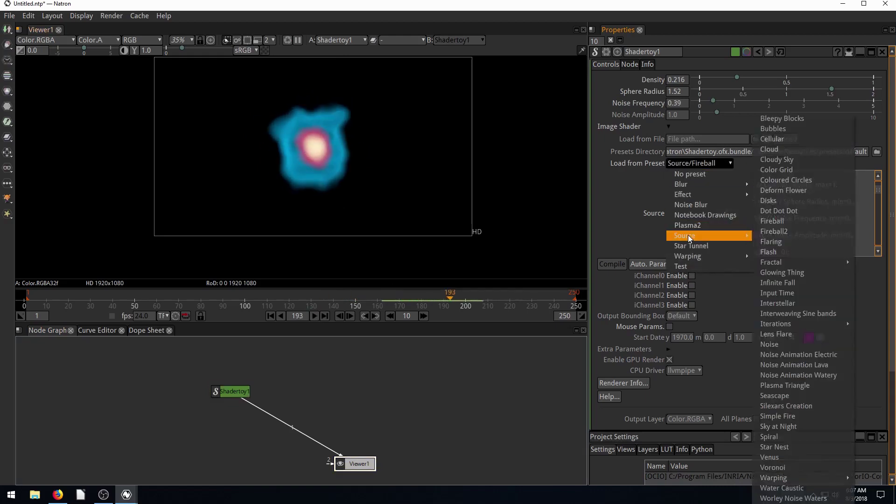
{"action": "left_click", "coordinate": [786, 272]}
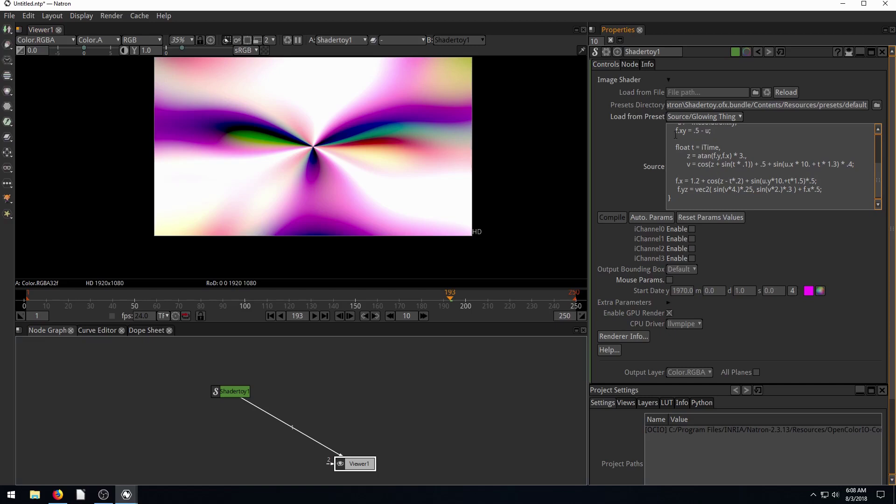
{"action": "scroll", "coordinate": [672, 196], "scroll_direction": "up", "scroll_amount": 3}
{"action": "left_click", "coordinate": [314, 316]}
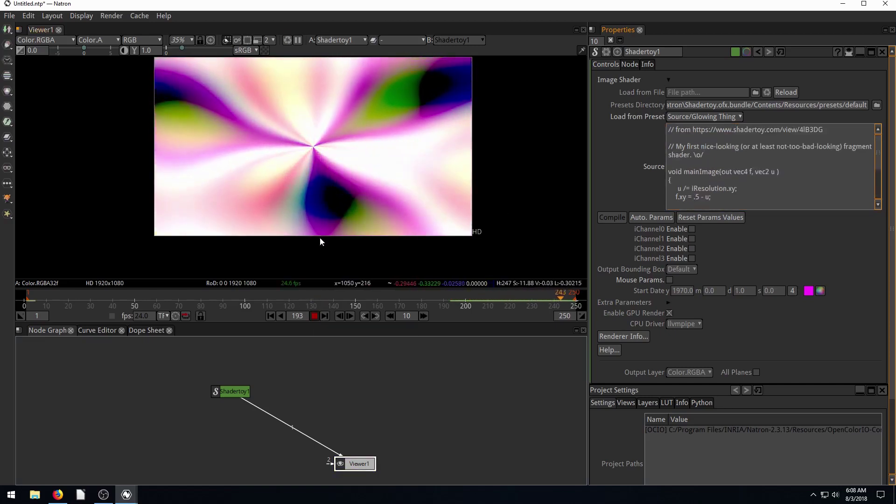
{"action": "left_click", "coordinate": [314, 316]}
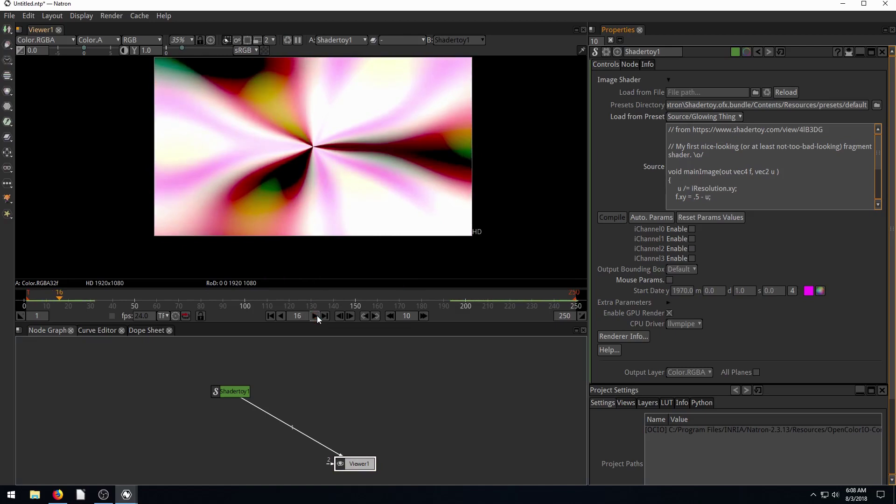
{"action": "left_click", "coordinate": [685, 117]}
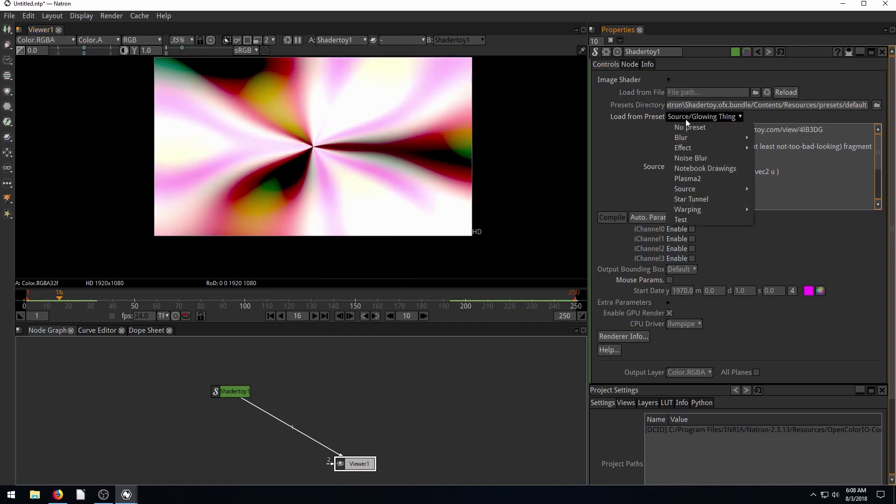
Step: Choose the Plasma2 preset and play its rainbow plasma bands, stopping at frame 68
{"action": "mouse_move", "coordinate": [690, 208]}
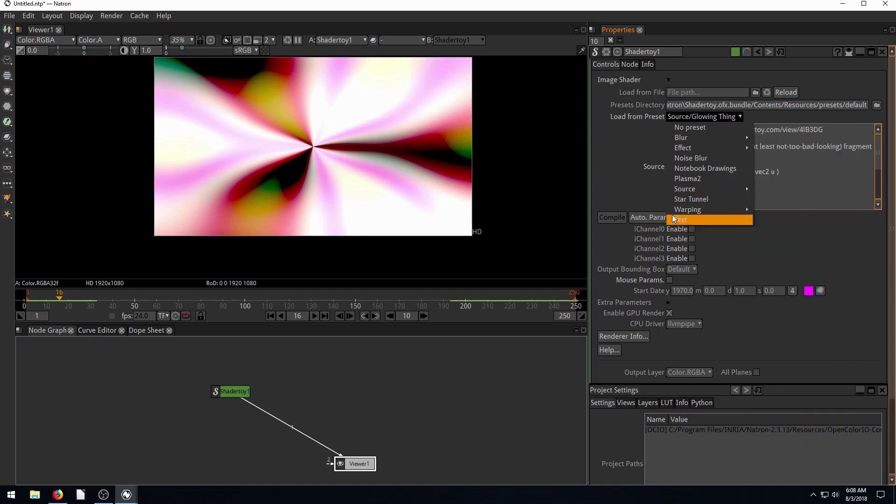
{"action": "left_click", "coordinate": [685, 180]}
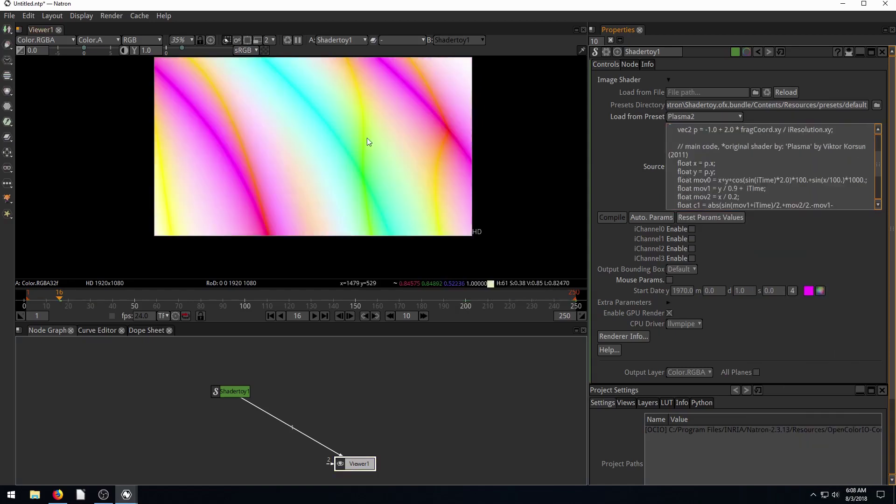
{"action": "left_click", "coordinate": [314, 317]}
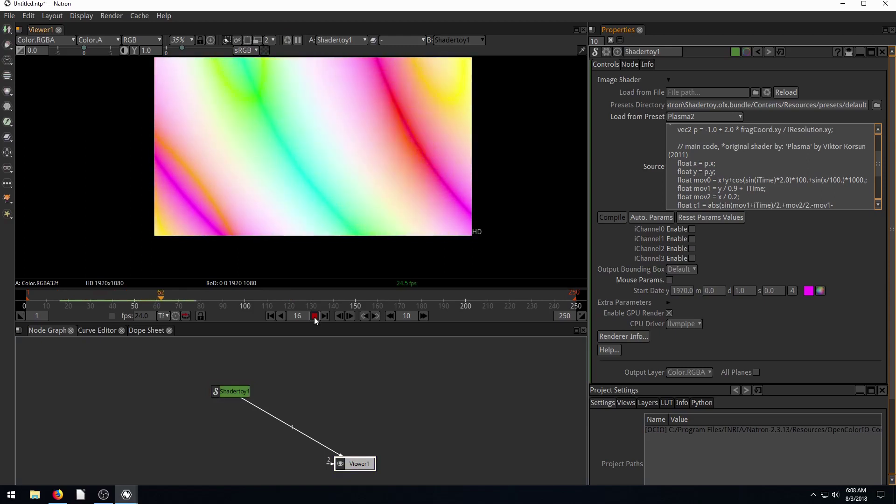
{"action": "left_click", "coordinate": [315, 317]}
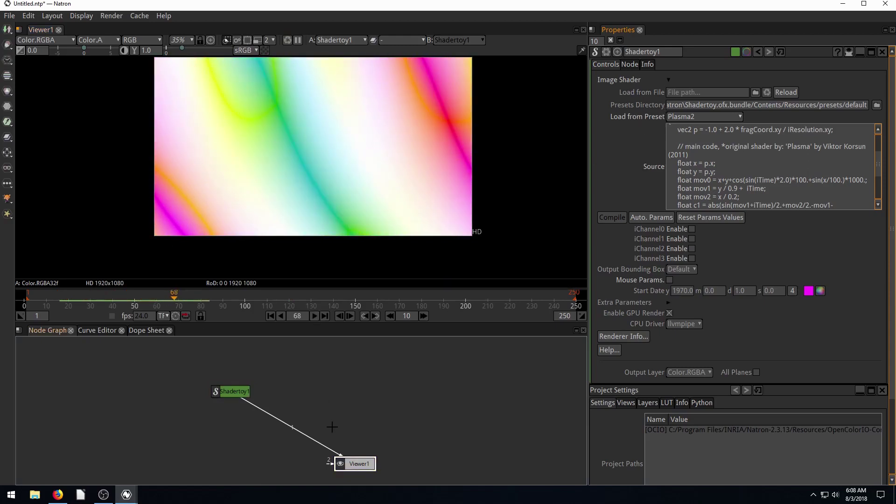
Step: Reposition Viewer1 and Shadertoy1 so they sit closer together in the node graph
{"action": "left_click_drag", "start_coordinate": [358, 466], "coordinate": [336, 412]}
{"action": "left_click_drag", "start_coordinate": [231, 391], "coordinate": [231, 369]}
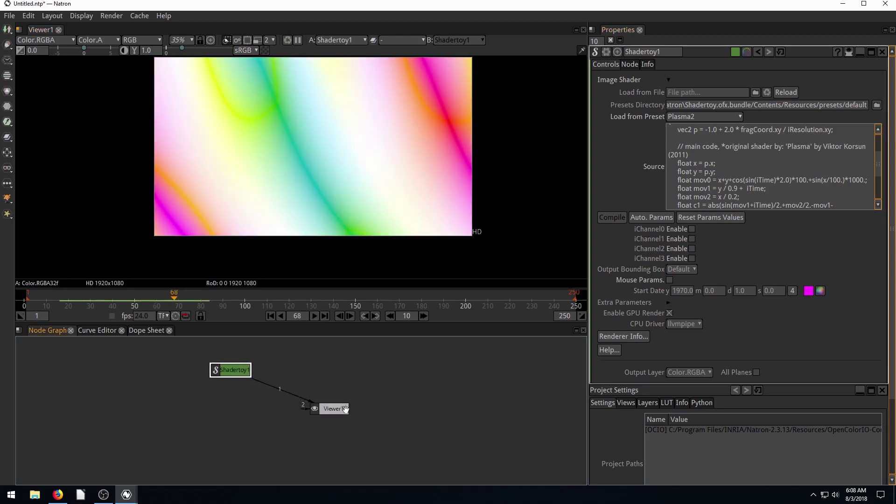
{"action": "left_click_drag", "start_coordinate": [335, 410], "coordinate": [341, 425]}
{"action": "left_click_drag", "start_coordinate": [231, 370], "coordinate": [238, 377]}
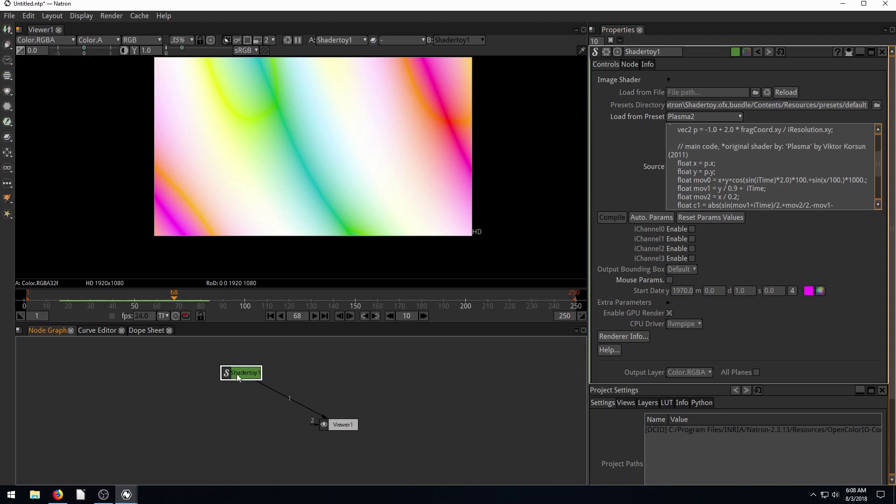
{"action": "left_click_drag", "start_coordinate": [343, 425], "coordinate": [352, 431]}
Step: Replay the plasma animation and stop it at frame 123
{"action": "left_click", "coordinate": [315, 316]}
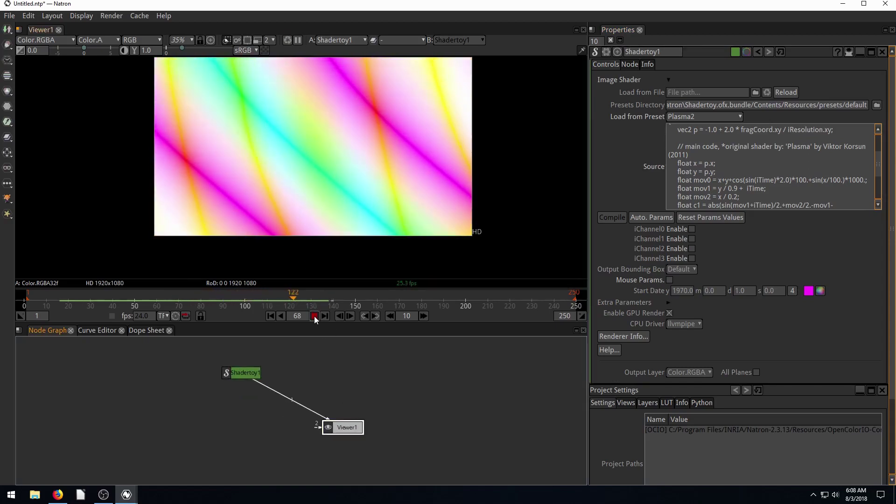
{"action": "left_click", "coordinate": [314, 315]}
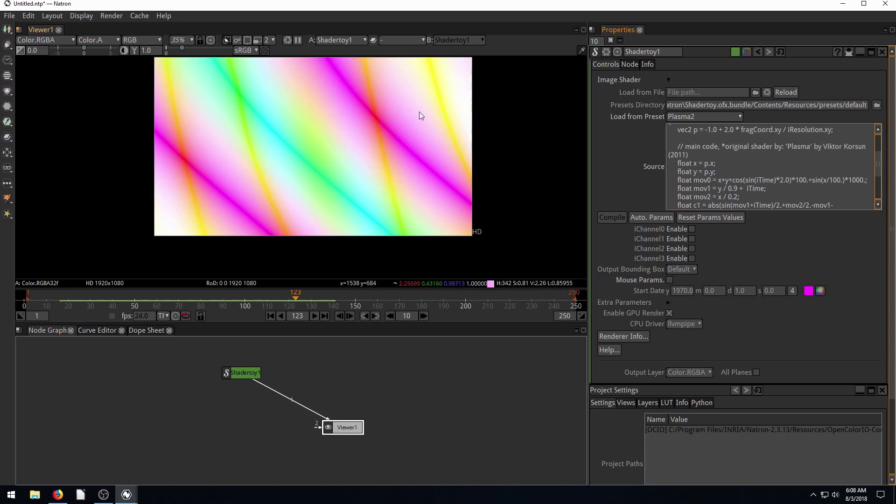
{"action": "scroll", "coordinate": [778, 148], "scroll_direction": "up", "scroll_amount": 2}
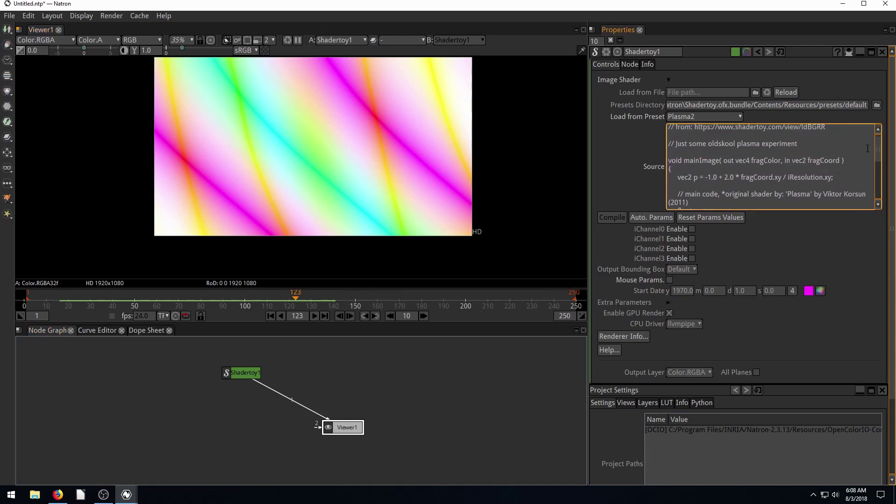
Step: Load the Source > Star Nest preset and play the starfield to frame 174
{"action": "left_click", "coordinate": [710, 117]}
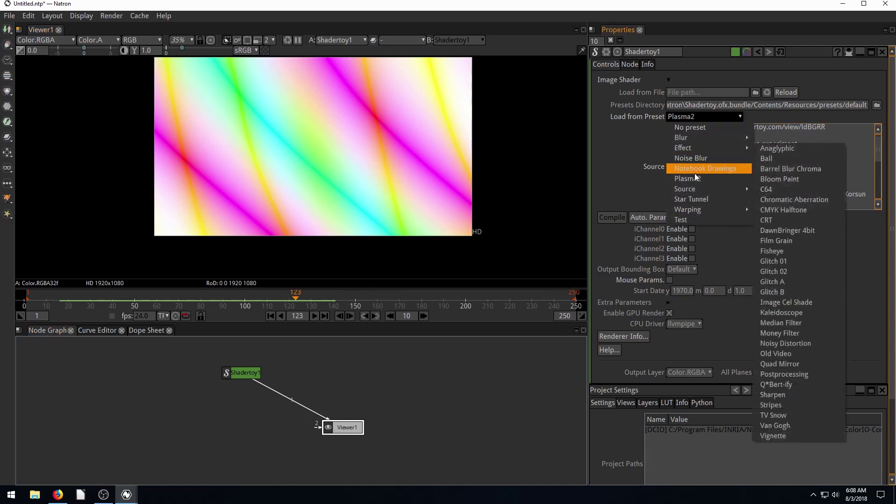
{"action": "mouse_move", "coordinate": [695, 187]}
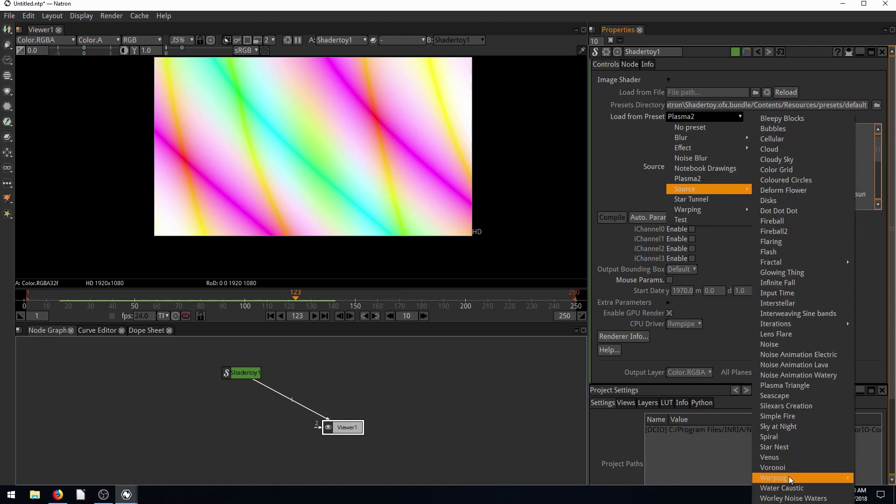
{"action": "left_click", "coordinate": [780, 447]}
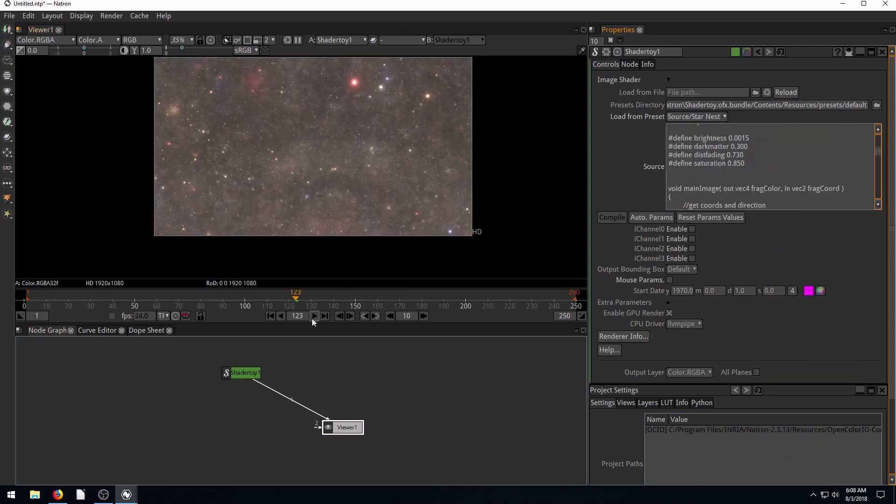
{"action": "left_click", "coordinate": [315, 315]}
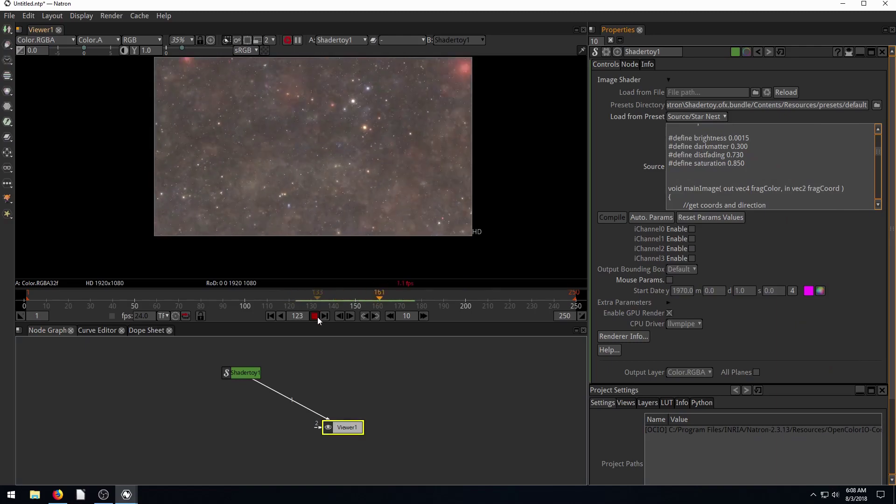
{"action": "left_click", "coordinate": [315, 316]}
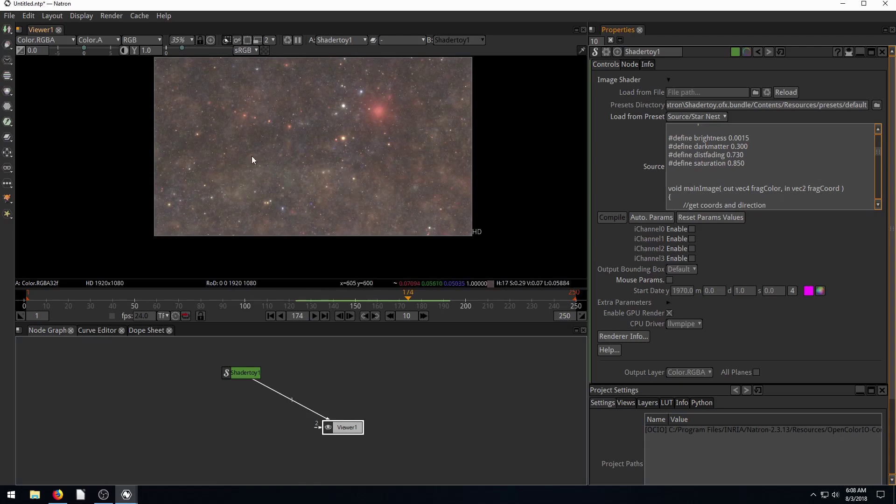
Step: Scroll through the Star Nest source code, then reopen and close the preset list unchanged
{"action": "left_click", "coordinate": [699, 205]}
{"action": "scroll", "coordinate": [706, 154], "scroll_direction": "down", "scroll_amount": 5}
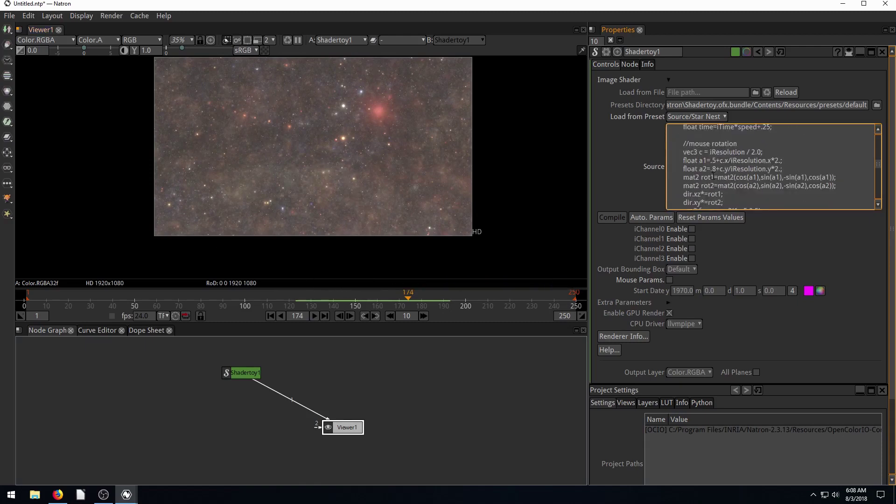
{"action": "scroll", "coordinate": [712, 176], "scroll_direction": "up", "scroll_amount": 10}
{"action": "left_click", "coordinate": [618, 139]}
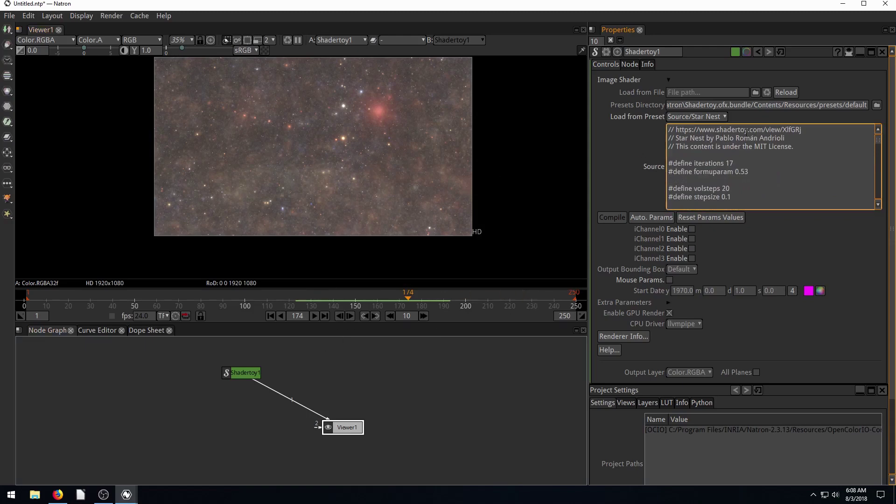
{"action": "left_click", "coordinate": [717, 118]}
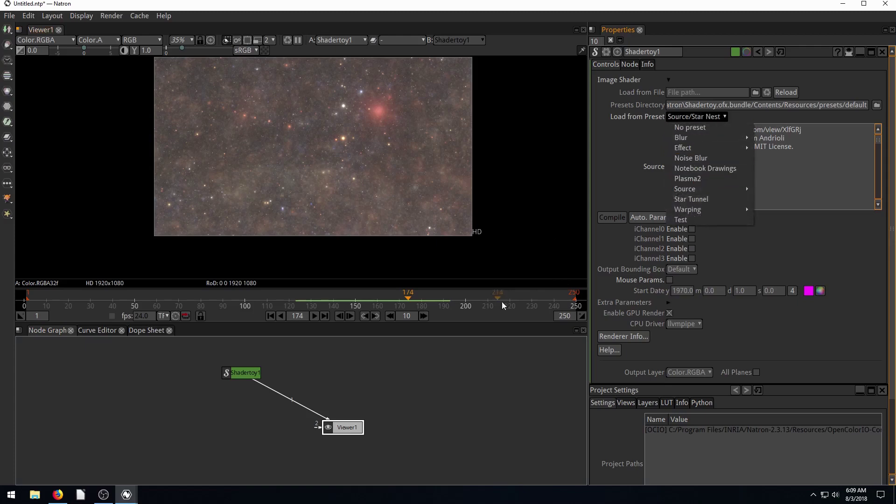
{"action": "left_click", "coordinate": [414, 397]}
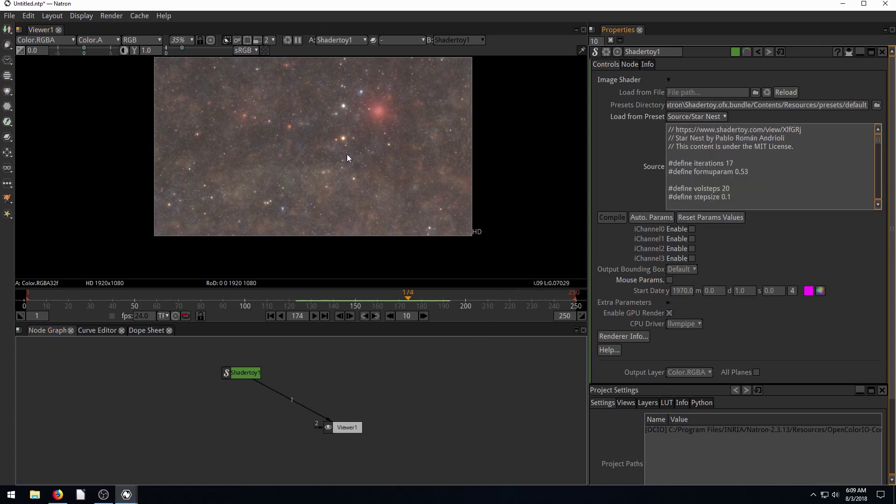
{"action": "left_click", "coordinate": [7, 29]}
Step: Add a Read node loading IntroVid.mp4 from the Documents folder
{"action": "left_click", "coordinate": [34, 73]}
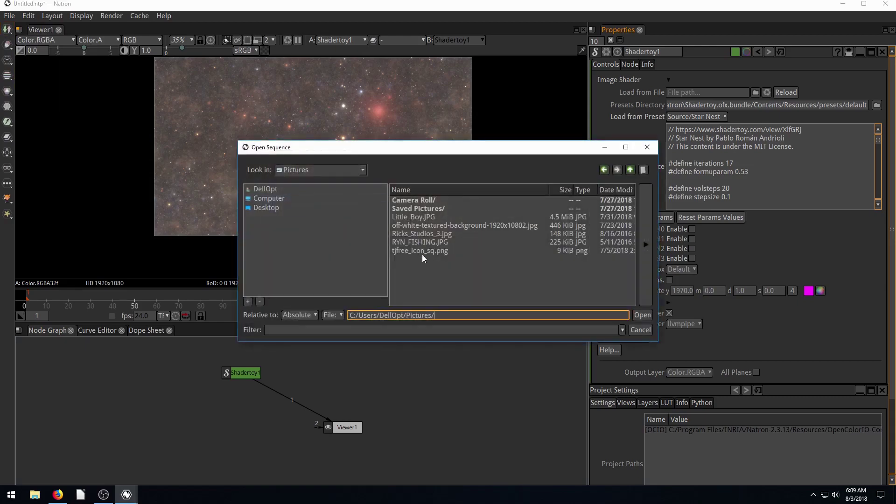
{"action": "left_click", "coordinate": [271, 207]}
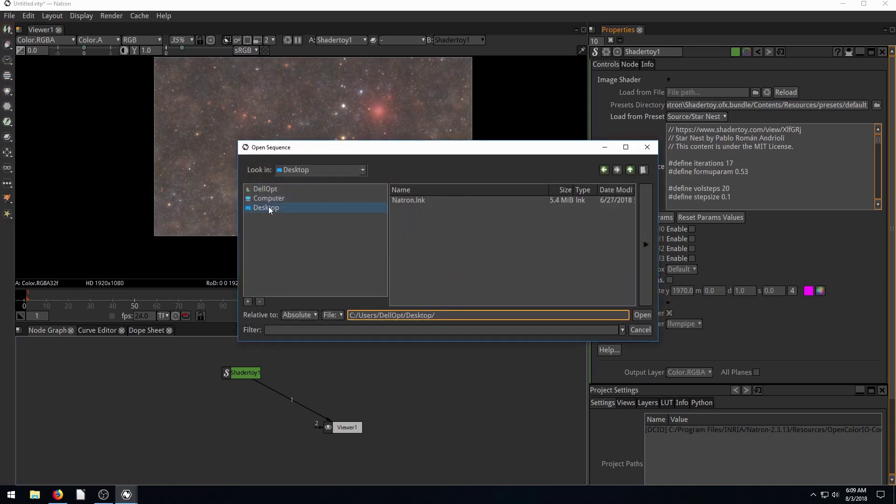
{"action": "left_click", "coordinate": [265, 198]}
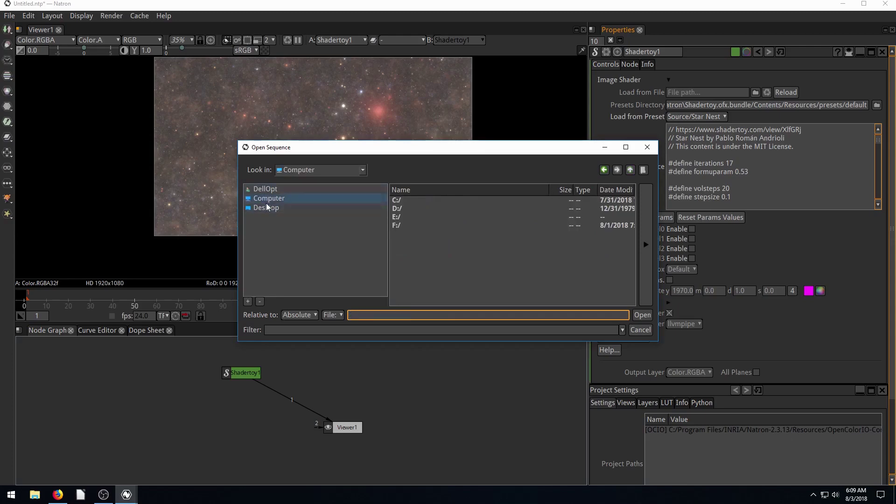
{"action": "left_click", "coordinate": [259, 188]}
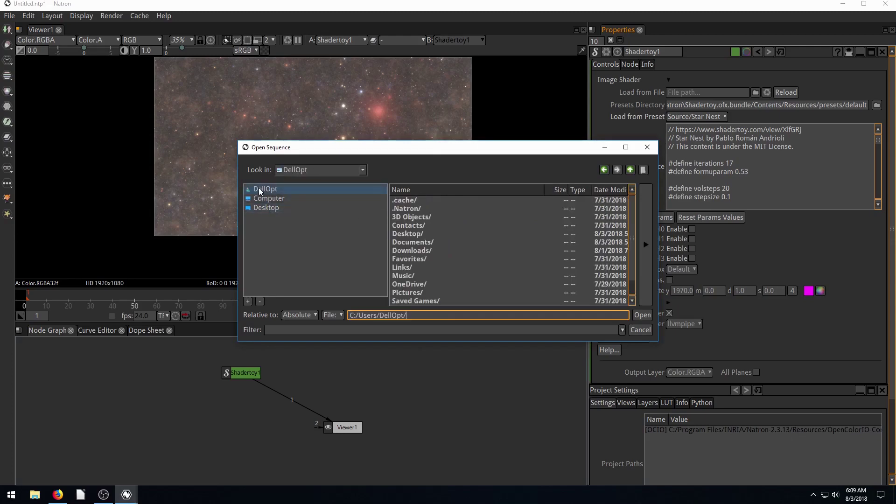
{"action": "double_click", "coordinate": [407, 244]}
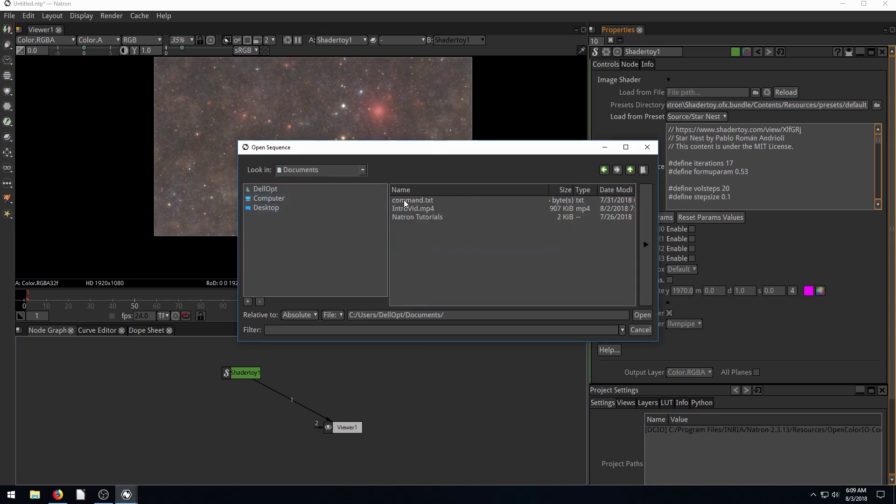
{"action": "left_click", "coordinate": [411, 209]}
{"action": "left_click", "coordinate": [640, 315]}
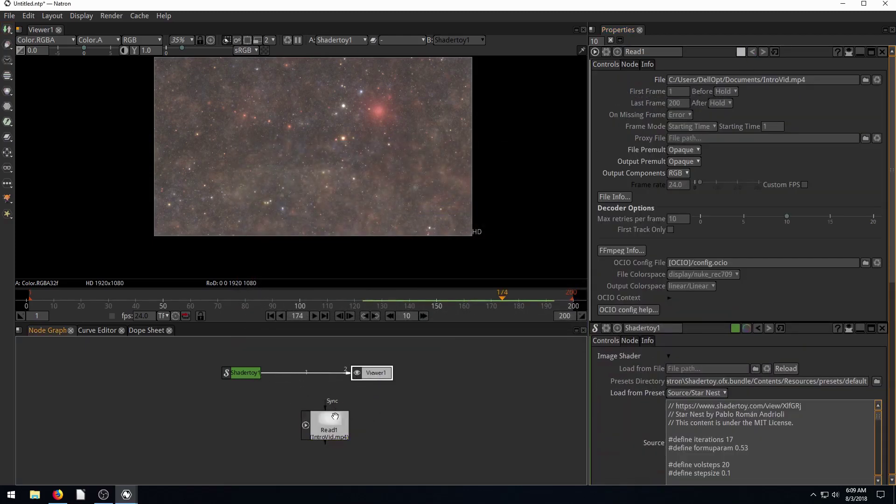
Step: Move Read1 left of Shadertoy1 and route Shadertoy1 into Viewer1's second input
{"action": "left_click_drag", "start_coordinate": [362, 400], "coordinate": [364, 380]}
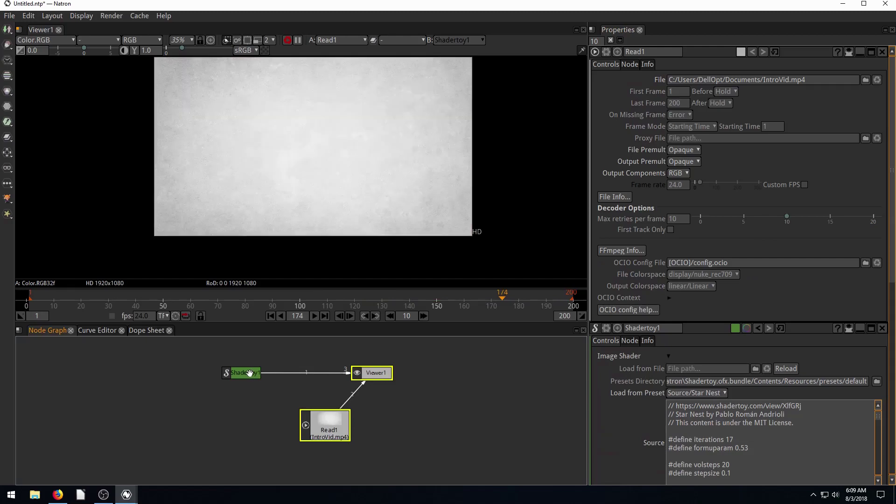
{"action": "left_click", "coordinate": [254, 374]}
{"action": "left_click", "coordinate": [306, 379]}
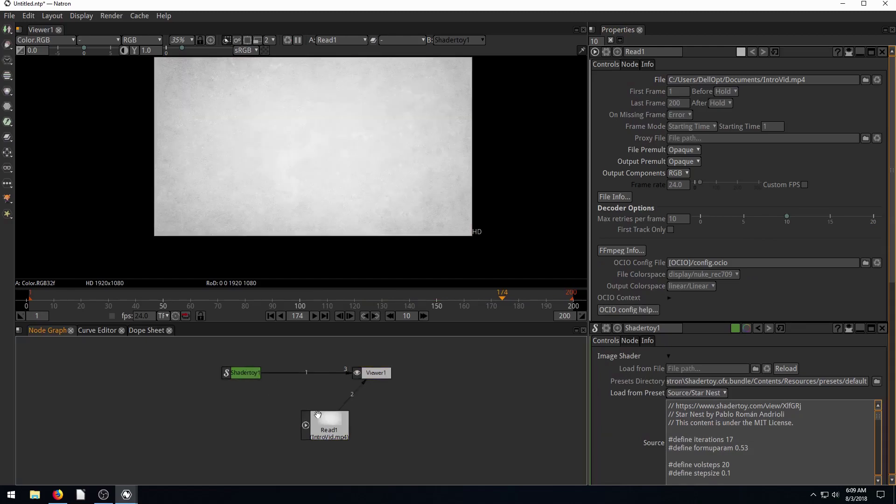
{"action": "left_click_drag", "start_coordinate": [318, 414], "coordinate": [167, 398]}
{"action": "mouse_move", "coordinate": [286, 377]}
{"action": "left_mouse_down"}
{"action": "mouse_move", "coordinate": [250, 364]}
{"action": "mouse_move", "coordinate": [239, 373]}
{"action": "mouse_move", "coordinate": [273, 387]}
{"action": "left_mouse_up"}
{"action": "left_click_drag", "start_coordinate": [190, 408], "coordinate": [194, 384]}
{"action": "left_click", "coordinate": [287, 385]}
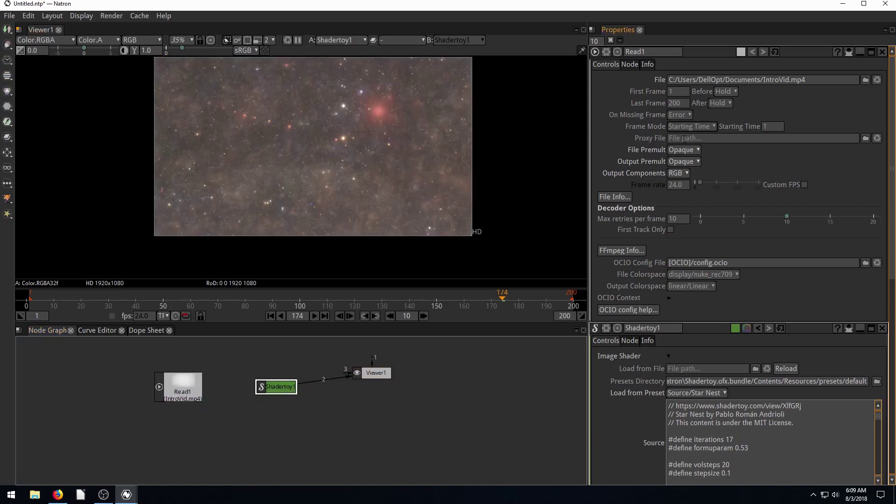
Step: Apply the Effect > Fisheye preset to Shadertoy1
{"action": "double_click", "coordinate": [276, 386]}
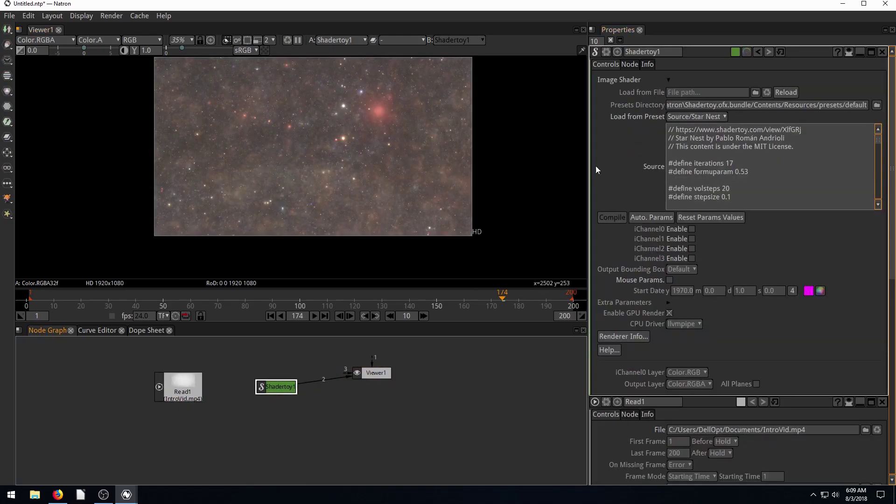
{"action": "left_click", "coordinate": [686, 117]}
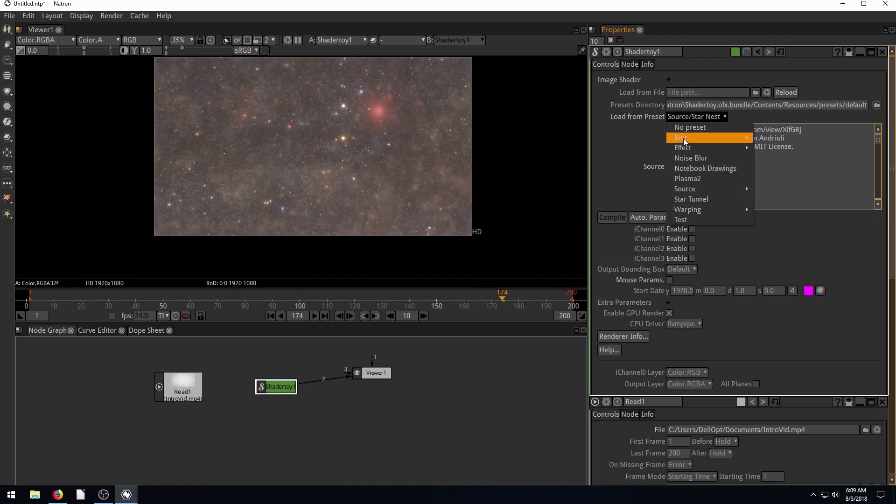
{"action": "mouse_move", "coordinate": [685, 140]}
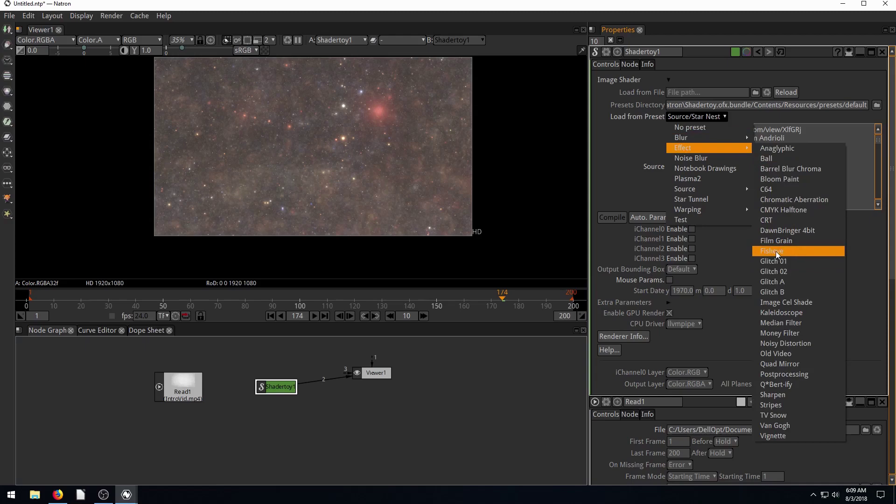
{"action": "left_click", "coordinate": [775, 251]}
Step: Disable Shadertoy1 with D and play the original clip from frame 37 for comparison
{"action": "left_click_drag", "start_coordinate": [276, 387], "coordinate": [274, 386]}
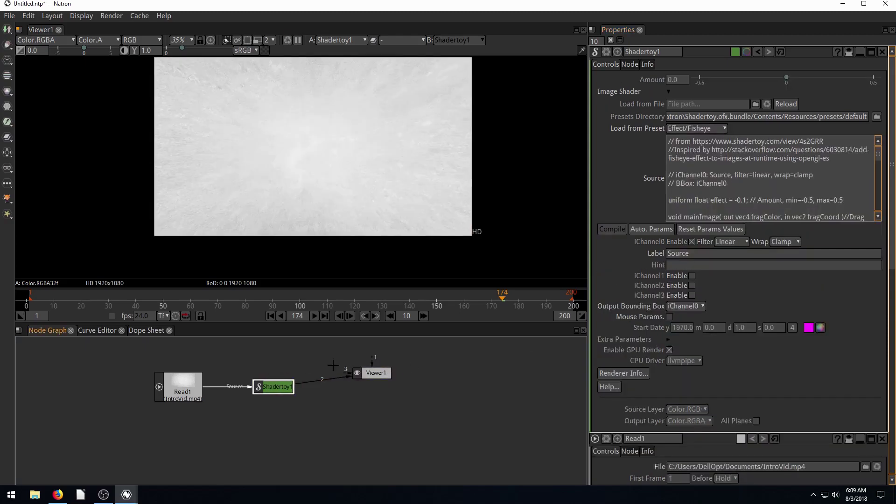
{"action": "key", "text": "d"}
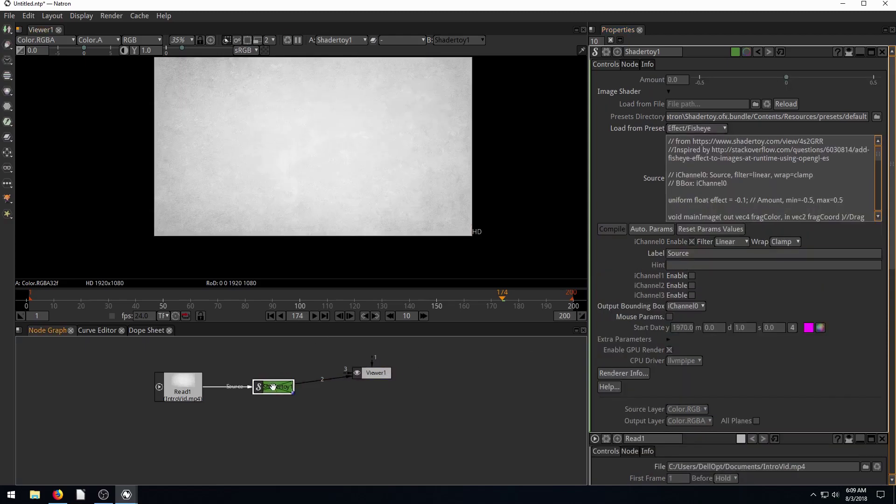
{"action": "left_click_drag", "start_coordinate": [369, 374], "coordinate": [371, 390]}
{"action": "left_click", "coordinate": [314, 316]}
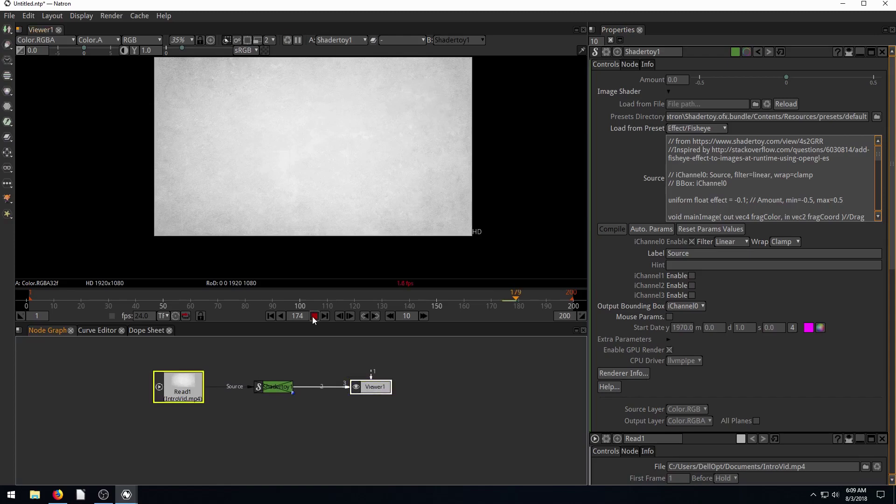
{"action": "left_click", "coordinate": [313, 316]}
{"action": "left_click_drag", "start_coordinate": [204, 303], "coordinate": [128, 299]}
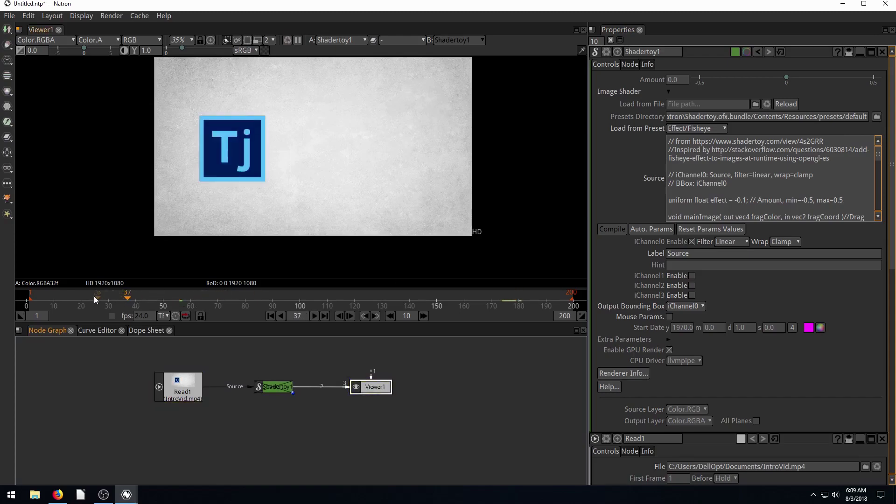
{"action": "left_click", "coordinate": [313, 316]}
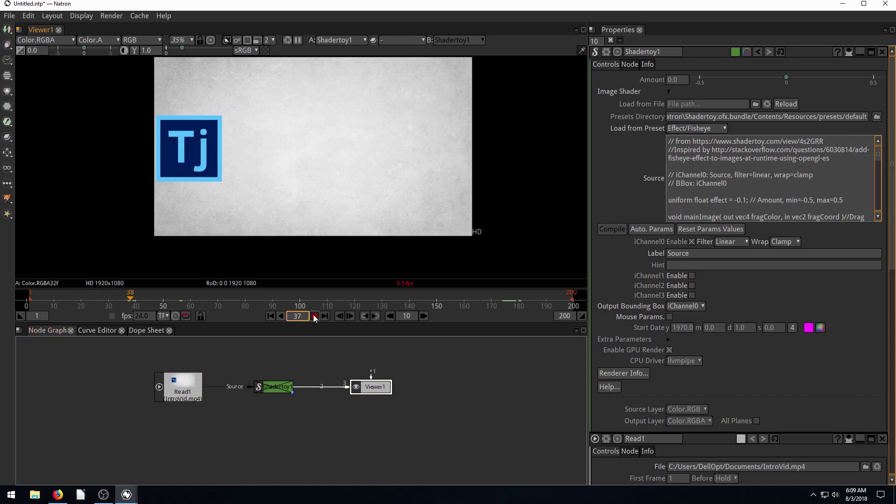
{"action": "left_click", "coordinate": [315, 316]}
Step: Play the fisheye-warped clip to frame 73 and nudge Read1 slightly right
{"action": "left_click", "coordinate": [284, 389]}
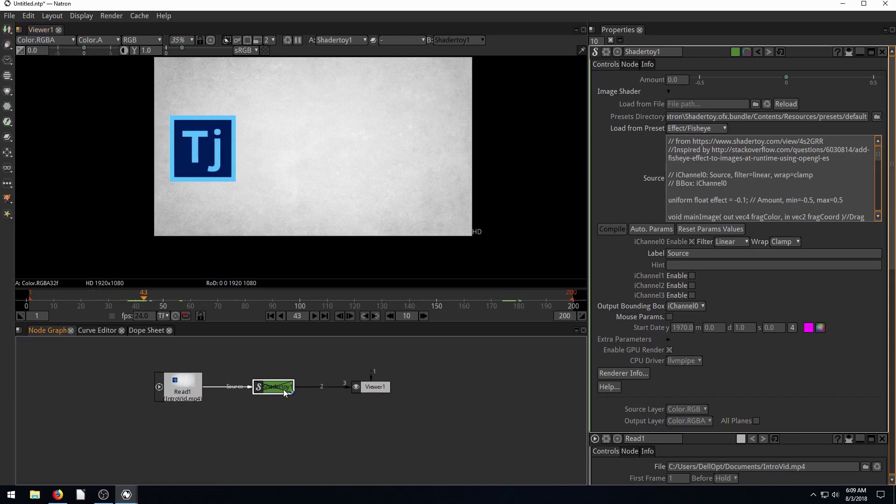
{"action": "left_click", "coordinate": [315, 316]}
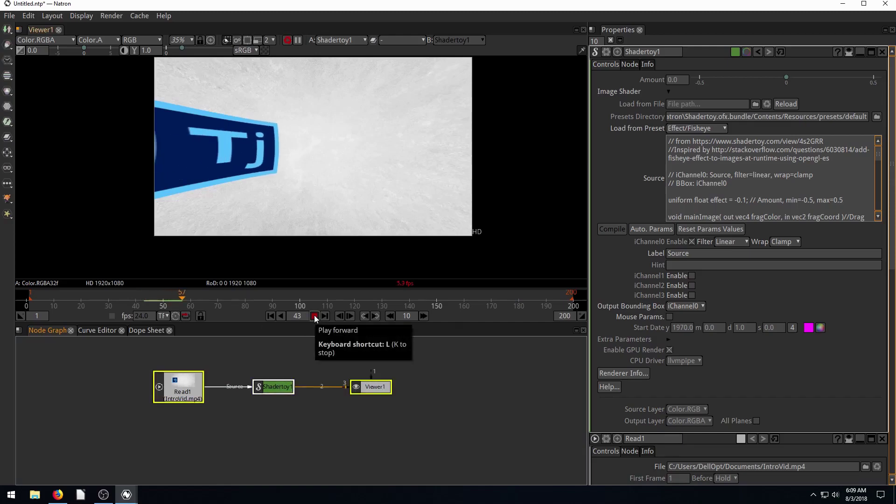
{"action": "left_click", "coordinate": [315, 316]}
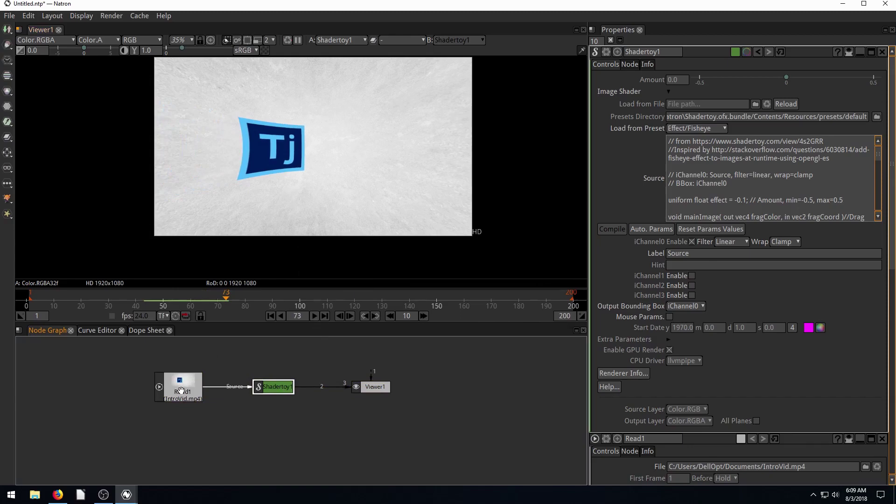
{"action": "left_click_drag", "start_coordinate": [181, 390], "coordinate": [188, 390]}
{"action": "left_click", "coordinate": [696, 128]}
{"action": "mouse_move", "coordinate": [689, 160]}
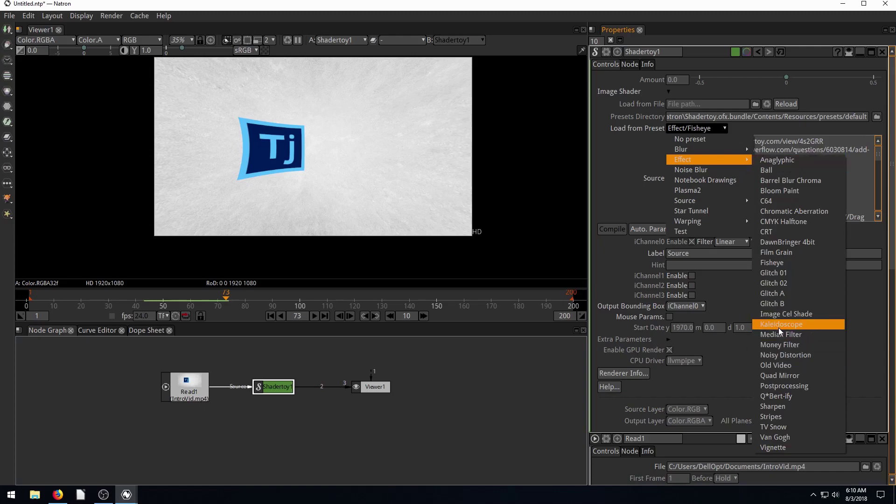
Step: Apply the Effect > Kaleidoscope preset and play the result to frame 102
{"action": "left_click", "coordinate": [779, 326]}
{"action": "left_click", "coordinate": [314, 316]}
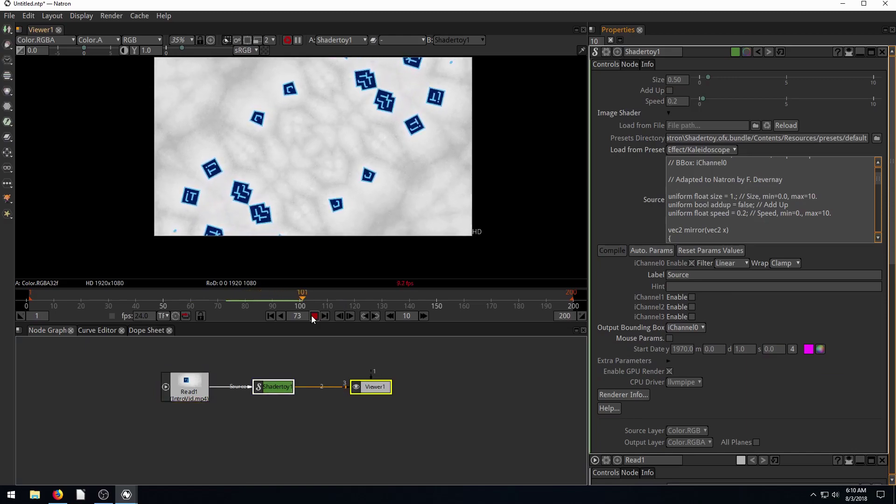
{"action": "left_click", "coordinate": [313, 316]}
{"action": "left_click", "coordinate": [670, 225]}
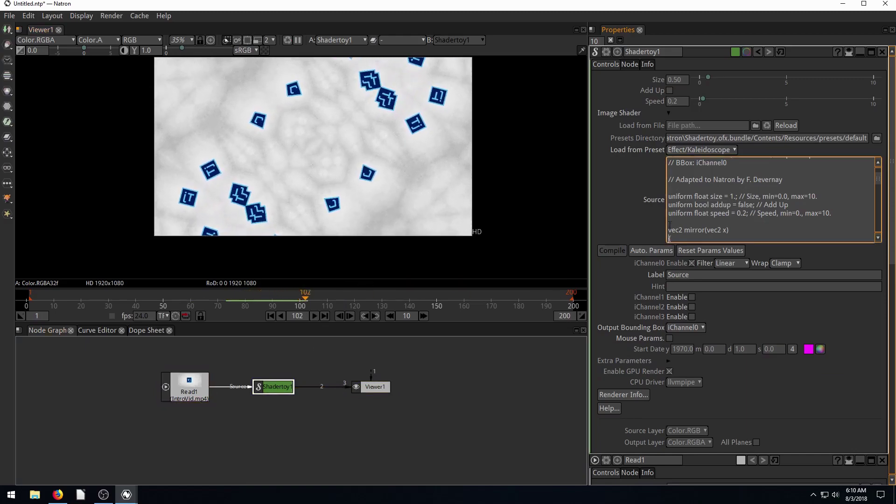
Step: Switch Shadertoy1 to the Effect > Glitch A preset
{"action": "left_click", "coordinate": [690, 150]}
{"action": "mouse_move", "coordinate": [687, 186]}
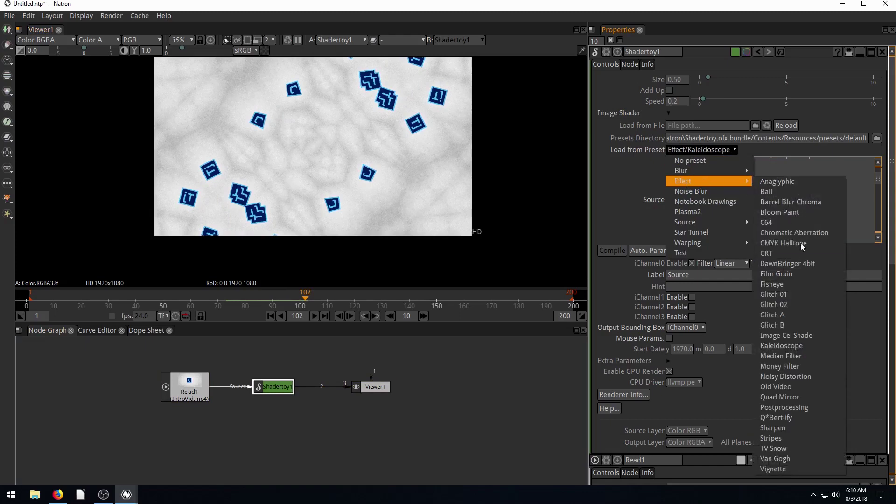
{"action": "left_click", "coordinate": [775, 316]}
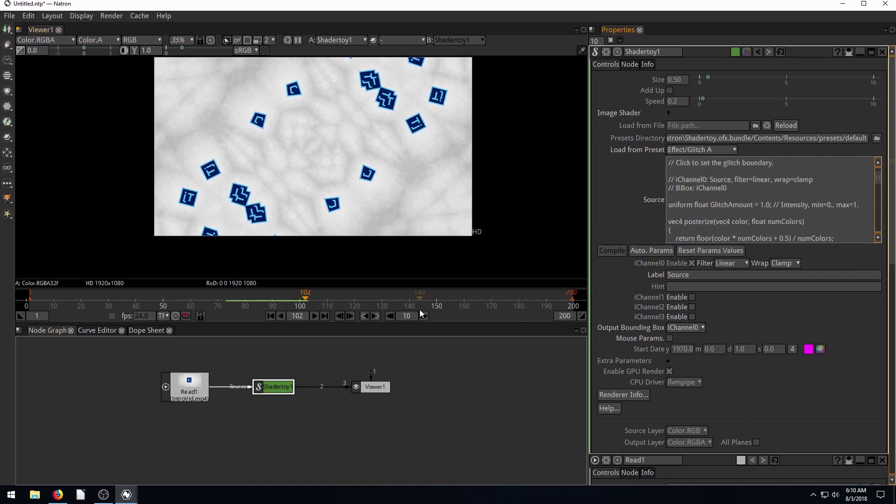
Step: Play the clip through Glitch A and stop at frame 131
{"action": "left_click", "coordinate": [314, 316]}
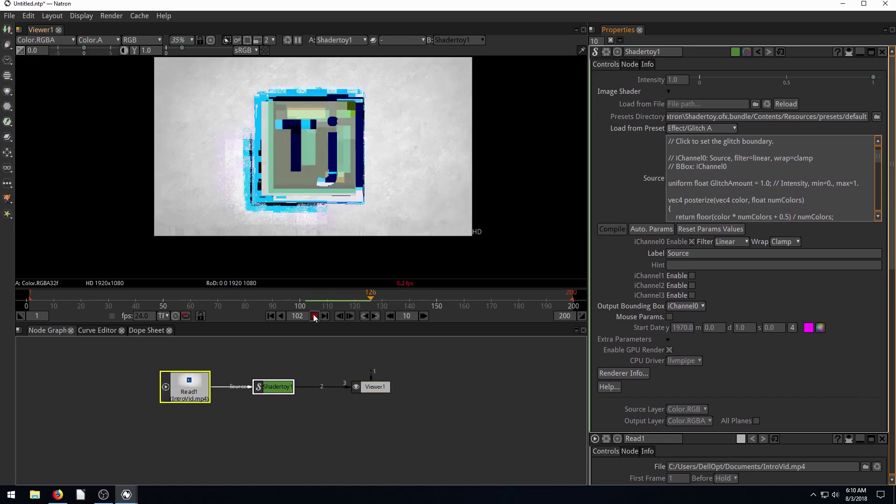
{"action": "left_click", "coordinate": [313, 316]}
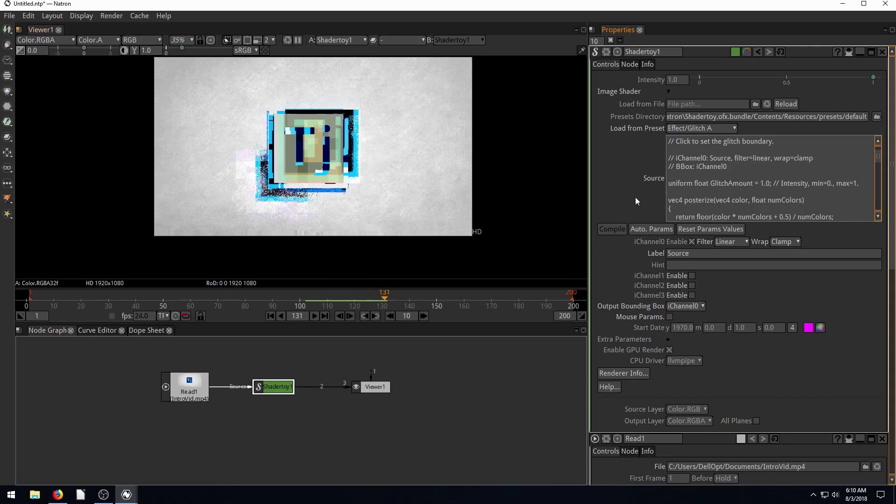
{"action": "left_click", "coordinate": [676, 130]}
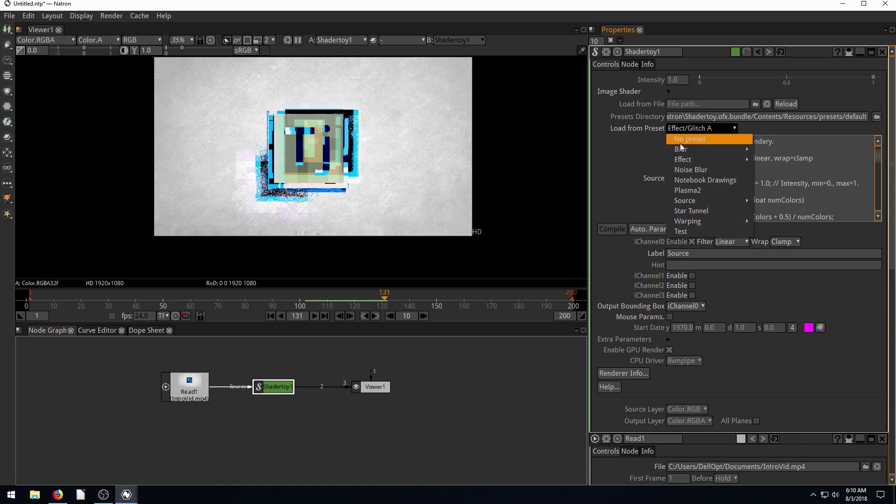
{"action": "mouse_move", "coordinate": [684, 160]}
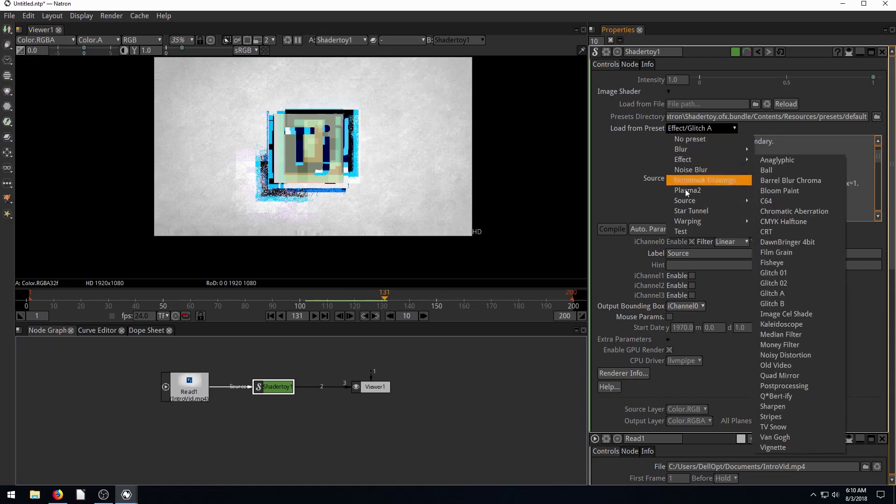
{"action": "mouse_move", "coordinate": [696, 202]}
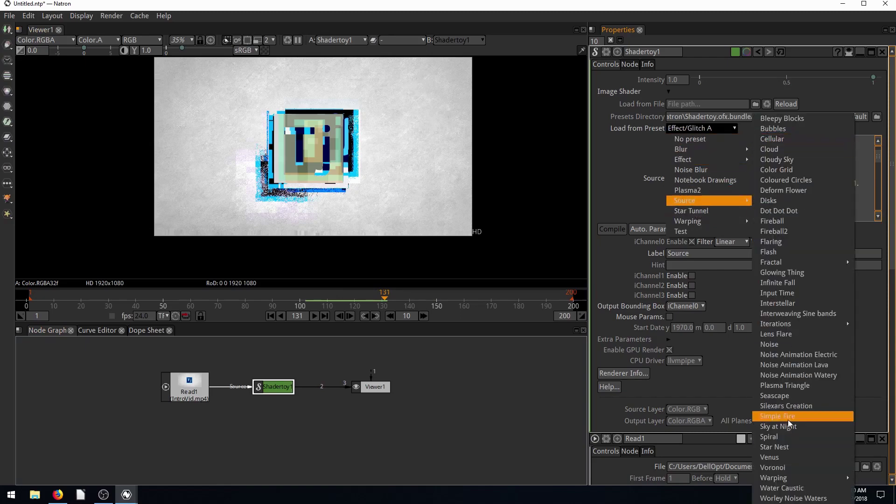
{"action": "left_click", "coordinate": [449, 412]}
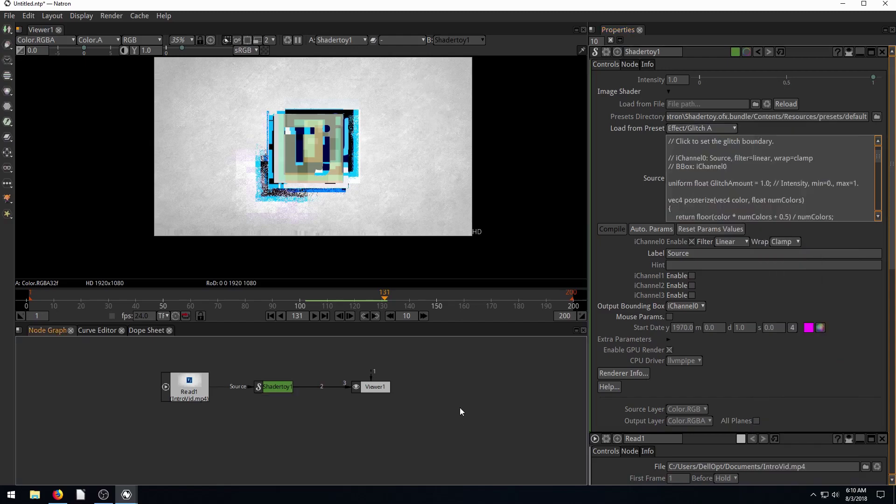